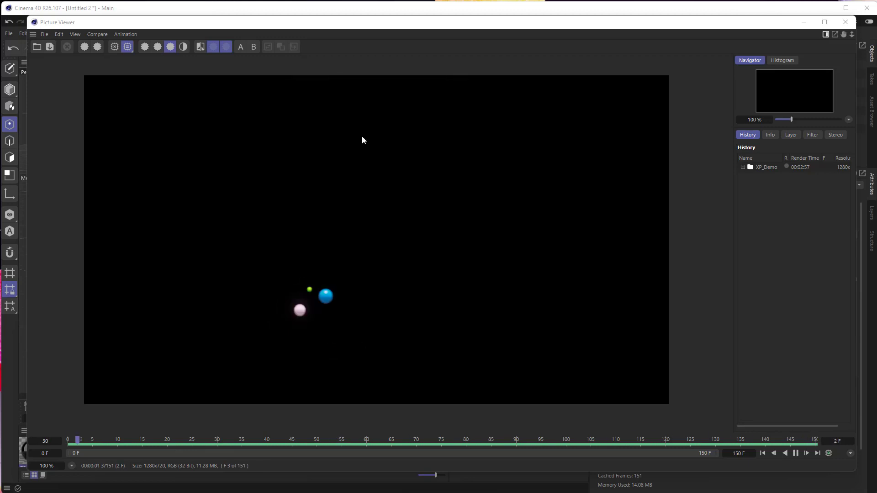
- Close the Picture Viewer and start a new empty Untitled 3 scene
left_click(843, 26)
left_click(183, 22)
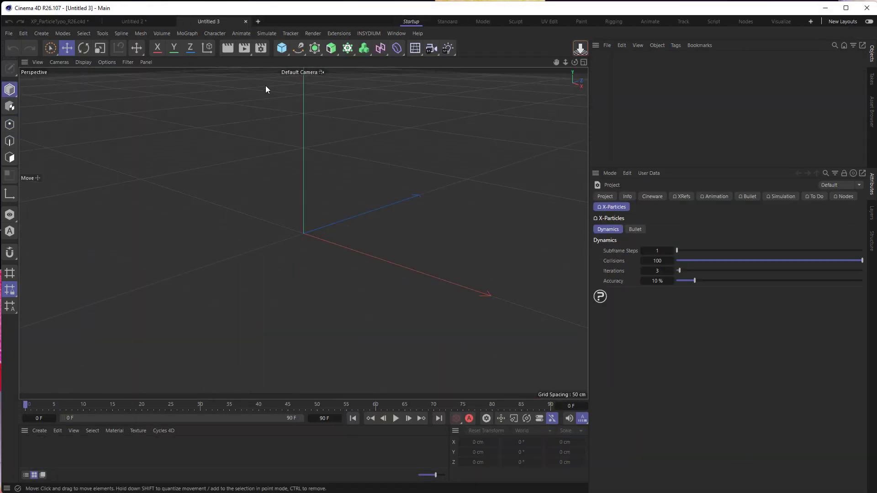
- Add a MoGraph Text object to the scene
left_click(318, 50)
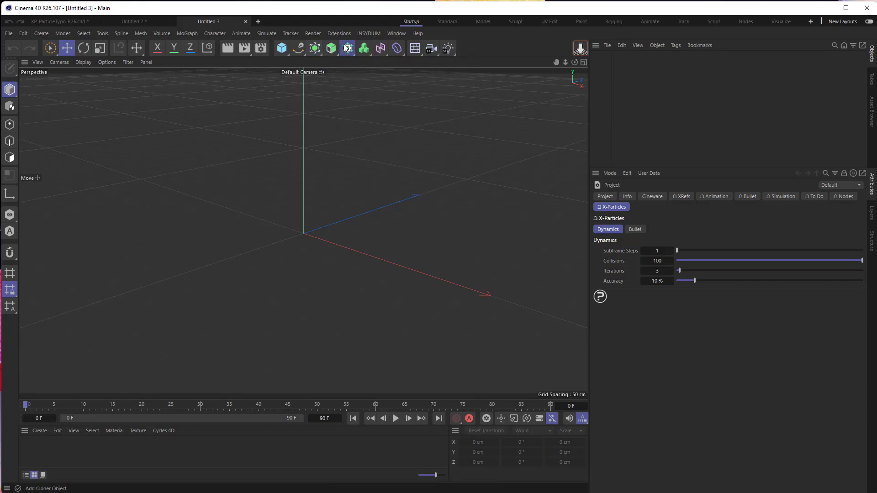
left_click(347, 48)
left_click(379, 113)
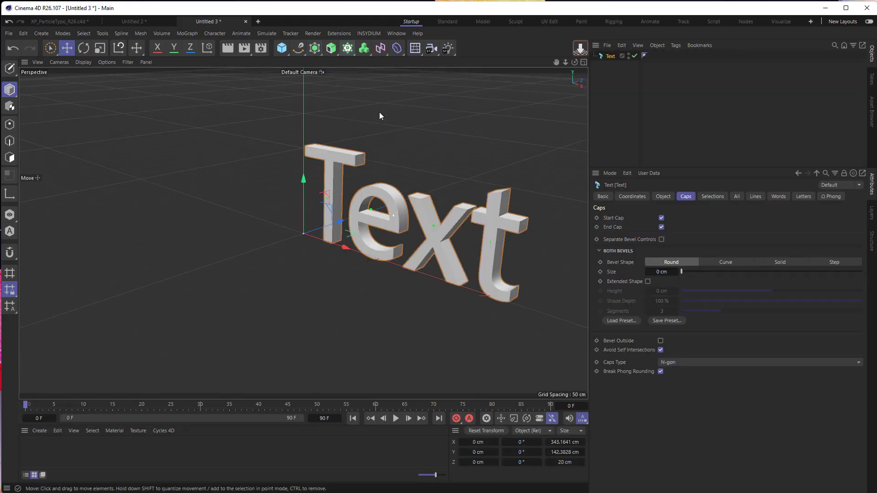
left_click(656, 196)
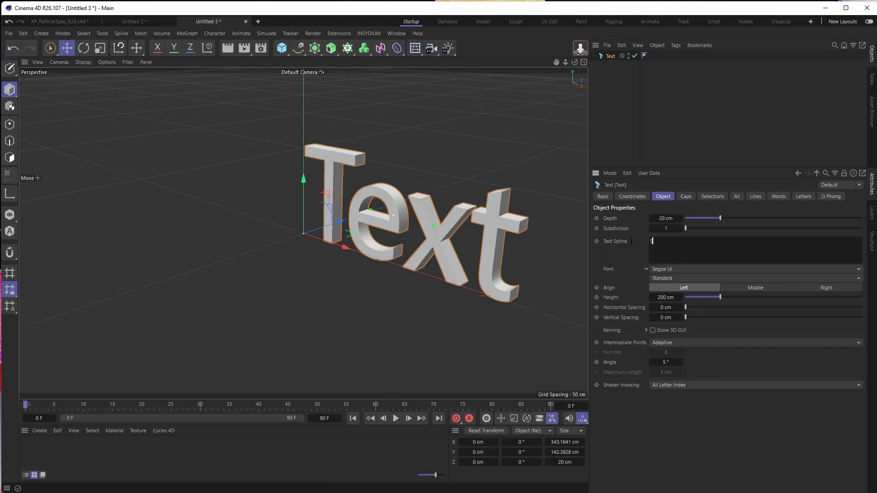
- Make the text an S in Montserrat Bold, 30 cm deep, with Middle alignment
left_click(661, 269)
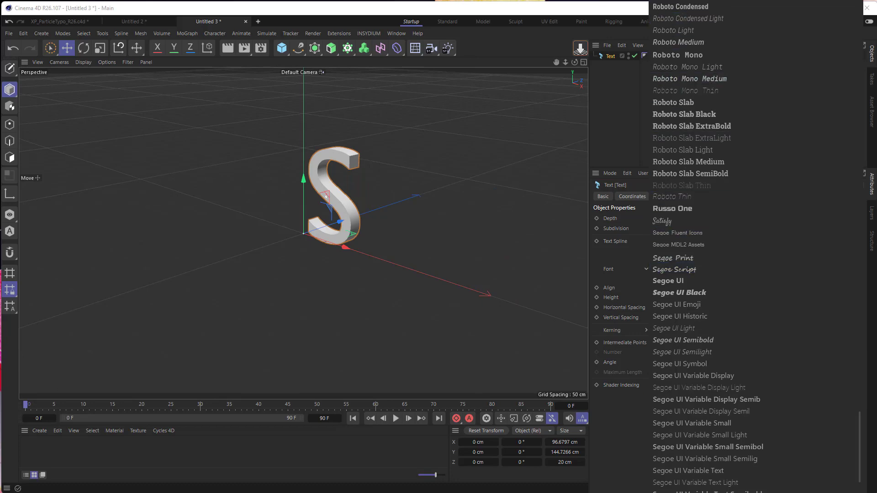
scroll(694, 320, "up", 15)
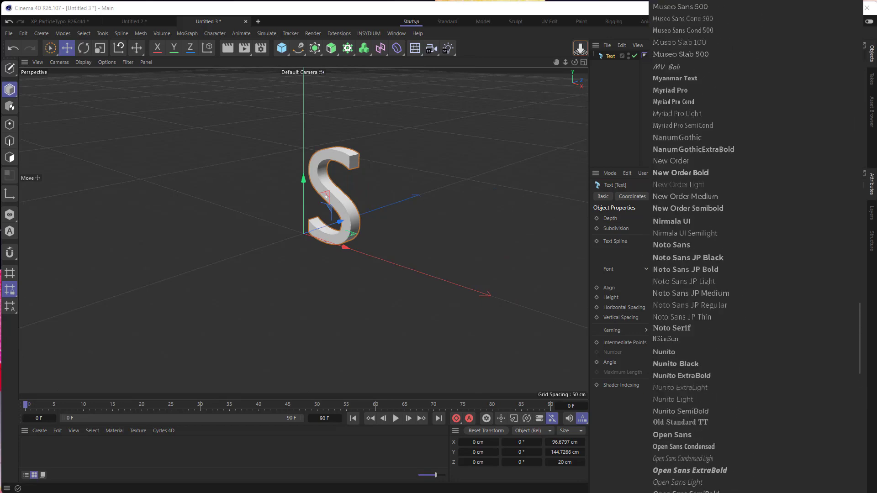
scroll(675, 57, "up", 2)
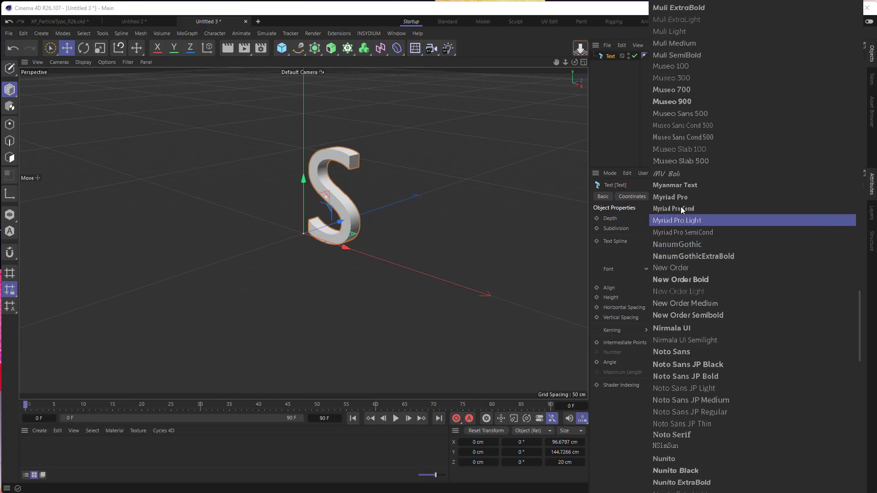
scroll(680, 141, "up", 10)
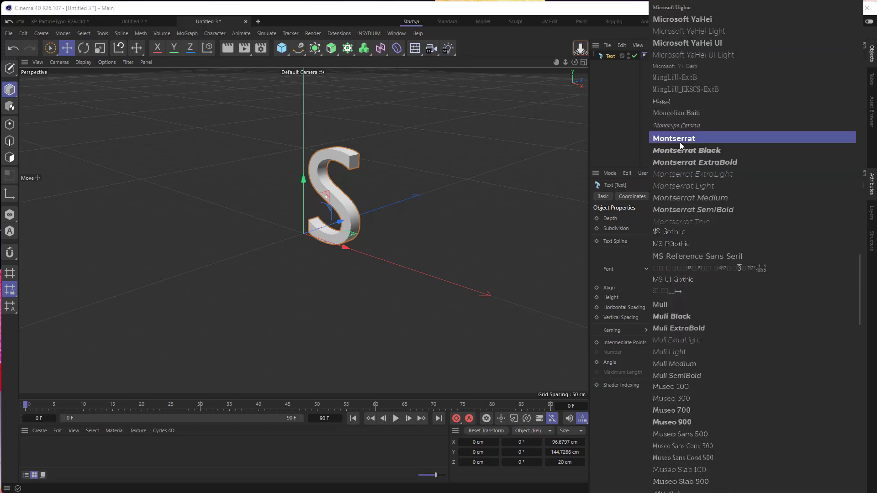
left_click(680, 138)
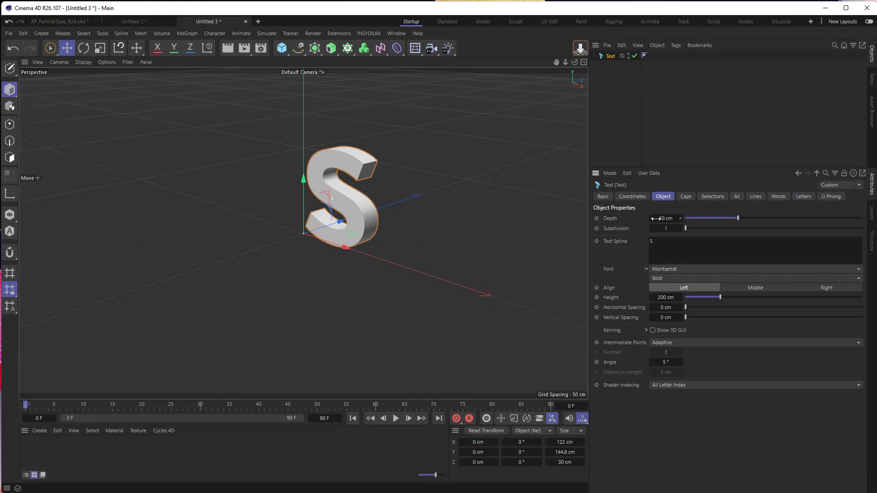
left_click(649, 240)
key("BackSpace")
left_click(746, 289)
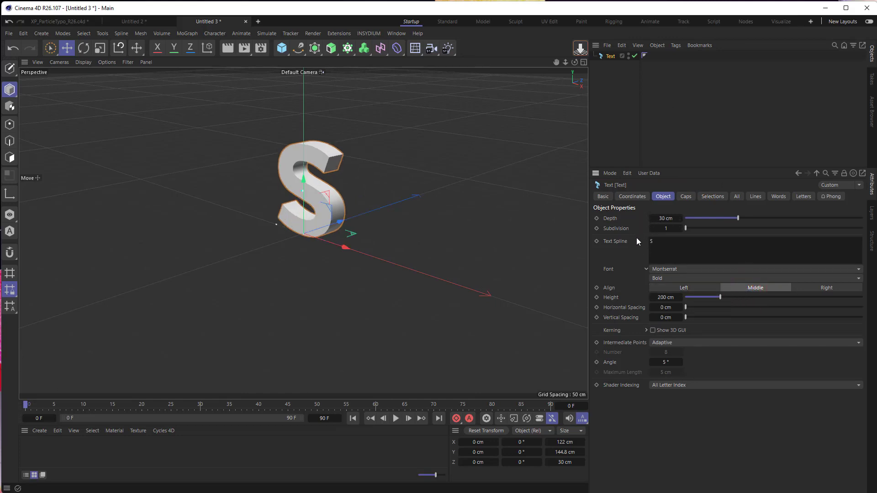
- Maximise the Front view and zoom in until the S fills it
left_click(584, 62)
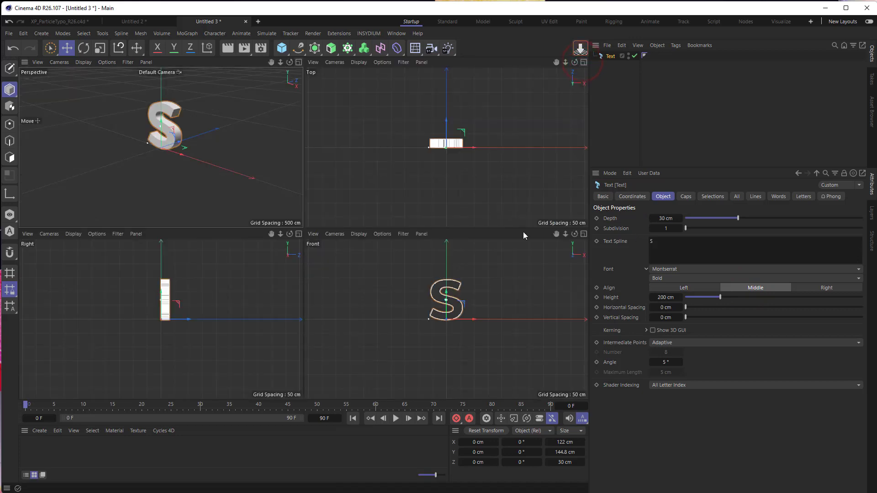
left_click(583, 234)
left_click(565, 62)
left_click_drag(514, 269, 524, 267)
left_click_drag(556, 62, 480, 280)
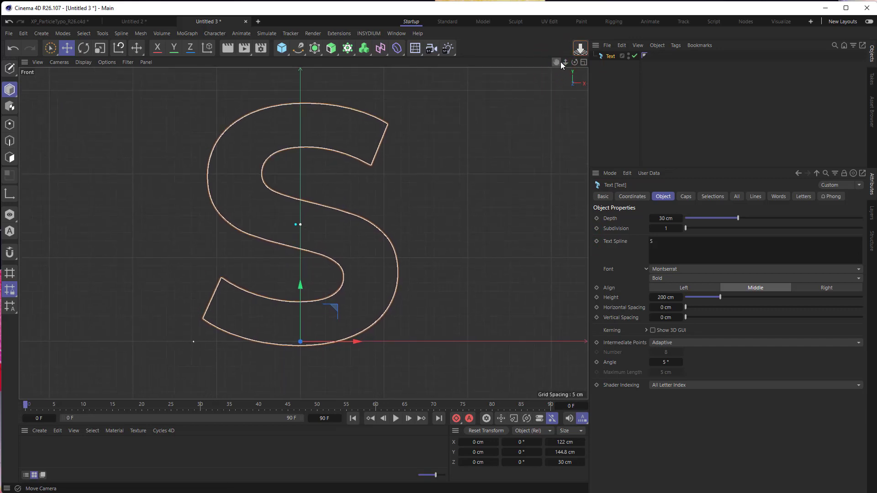
left_click_drag(565, 62, 483, 263)
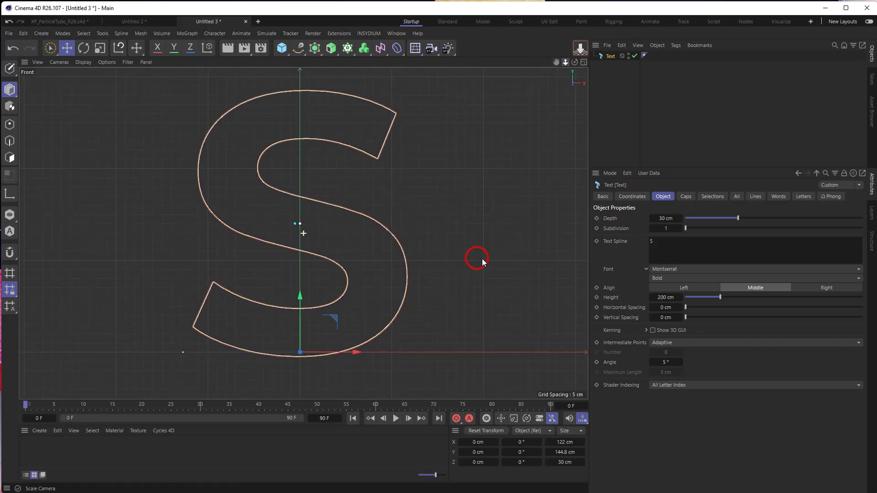
- Draw a five-point Bezier spline along the S centreline with the Spline Pen
left_click(297, 49)
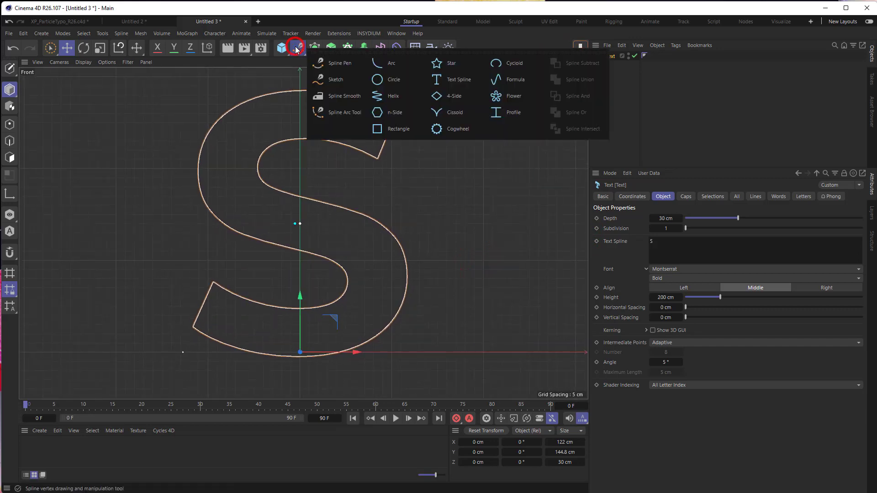
left_click(339, 63)
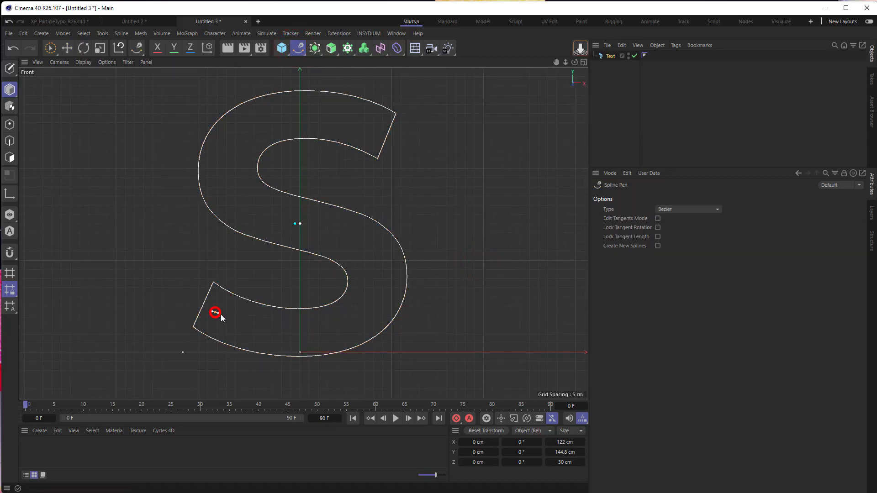
left_click_drag(216, 313, 226, 318)
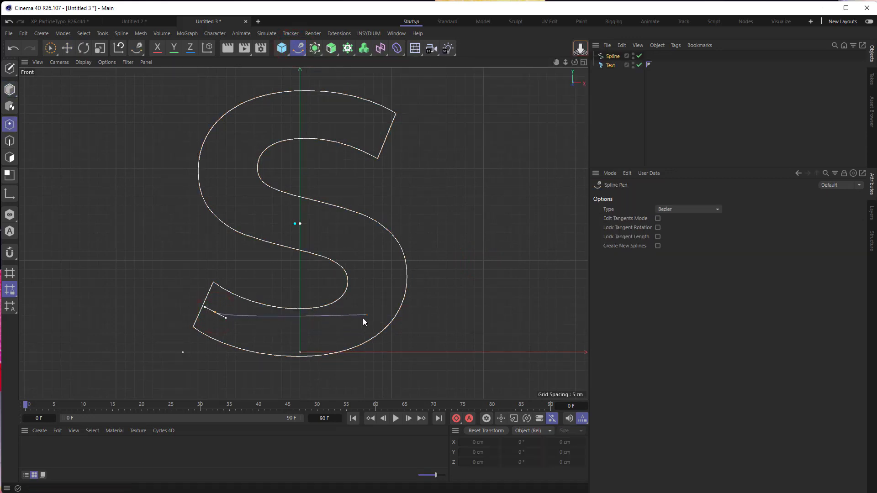
left_click_drag(374, 288, 370, 240)
left_click_drag(264, 209, 250, 201)
left_click_drag(240, 138, 236, 137)
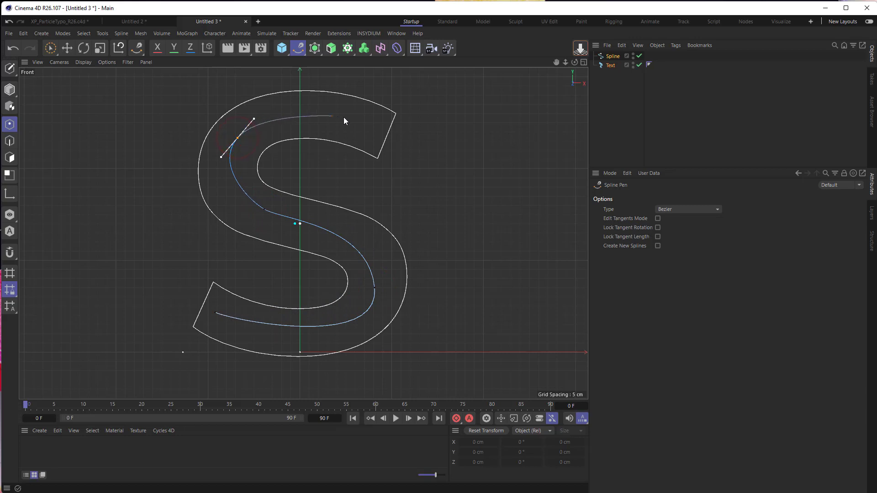
left_click_drag(365, 120, 376, 131)
key("Escape")
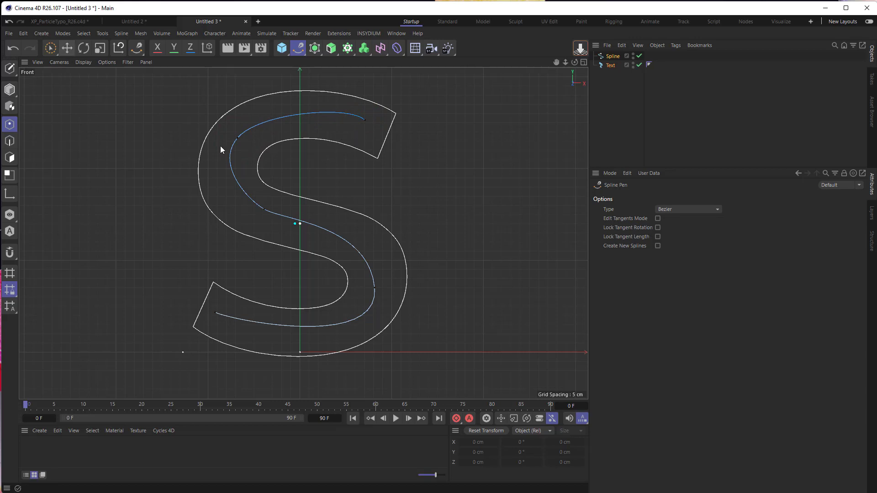
- Adjust the spline's point tangents so the curve follows the S smoothly
left_click(237, 138)
left_click(220, 156)
left_click(264, 210)
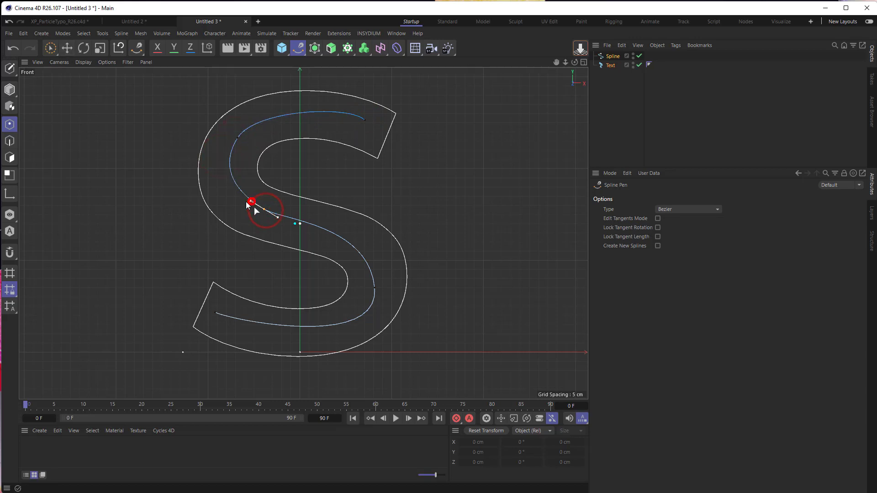
left_click(373, 286)
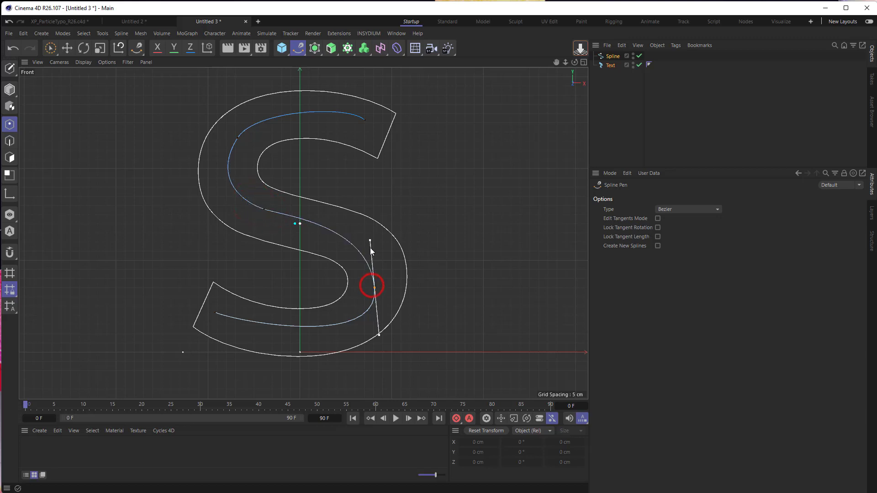
left_click_drag(368, 239, 381, 240)
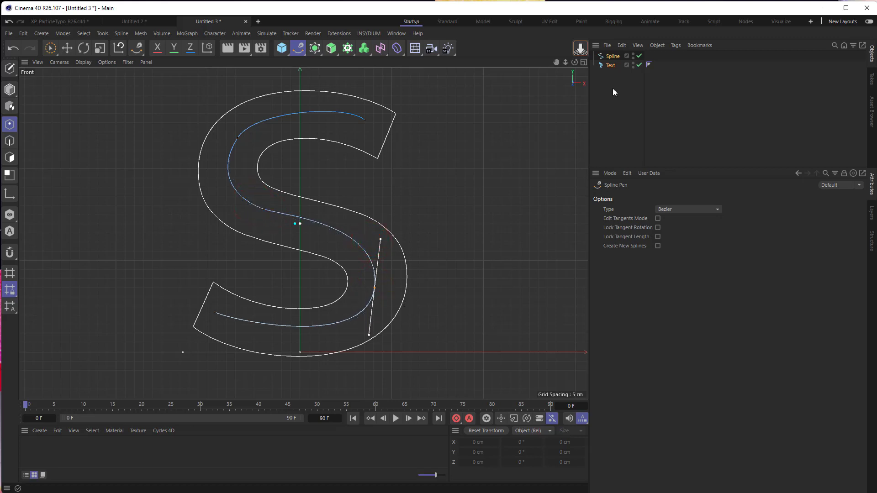
- Set the spline's Intermediate Points to Uniform and return to four views
left_click(611, 55)
left_click(669, 236)
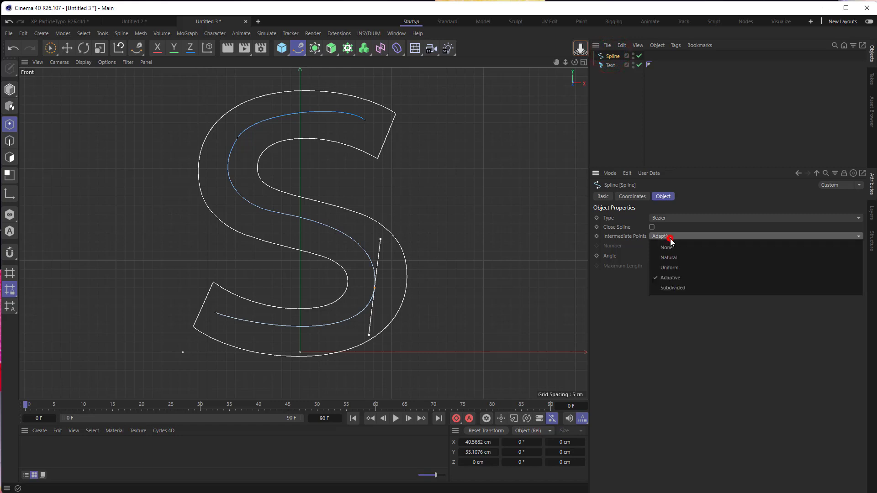
left_click(669, 267)
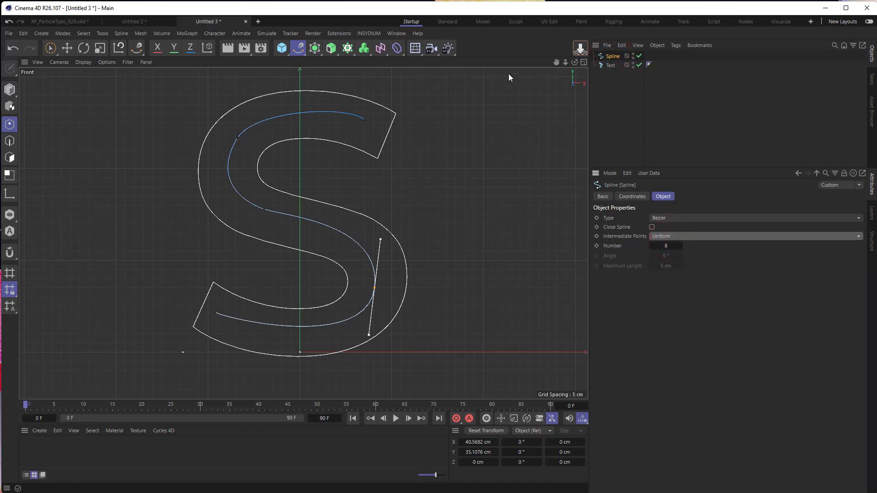
left_click(583, 62)
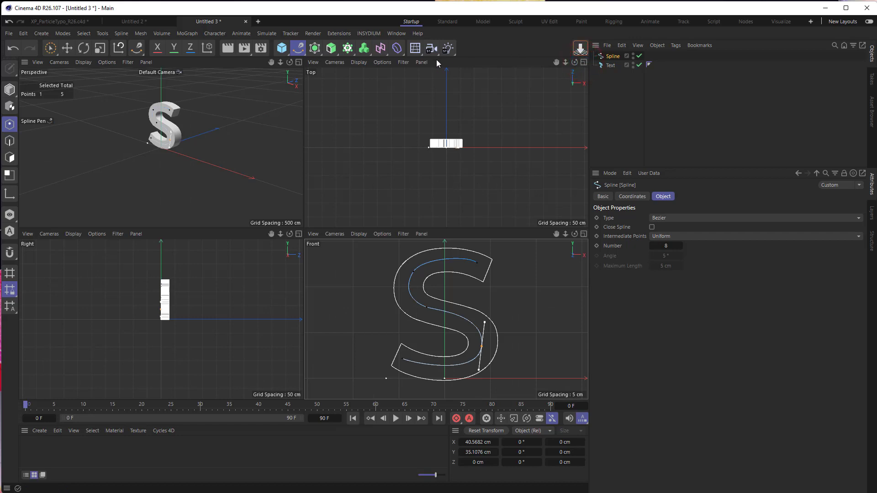
- Move the Text object to P.Z -15 cm
left_click(611, 66)
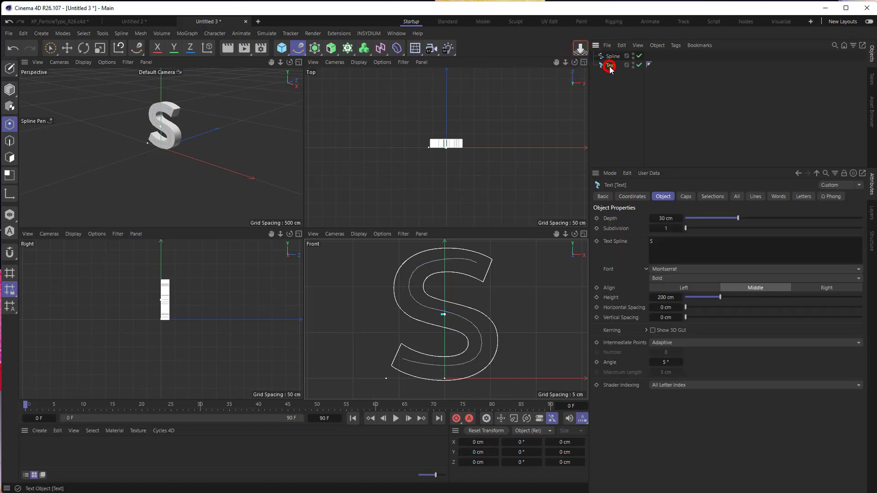
left_click(632, 197)
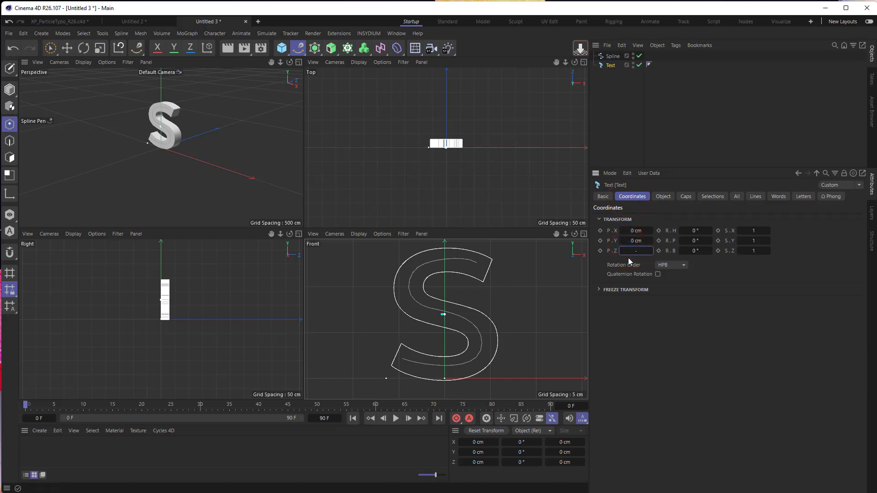
key("Return")
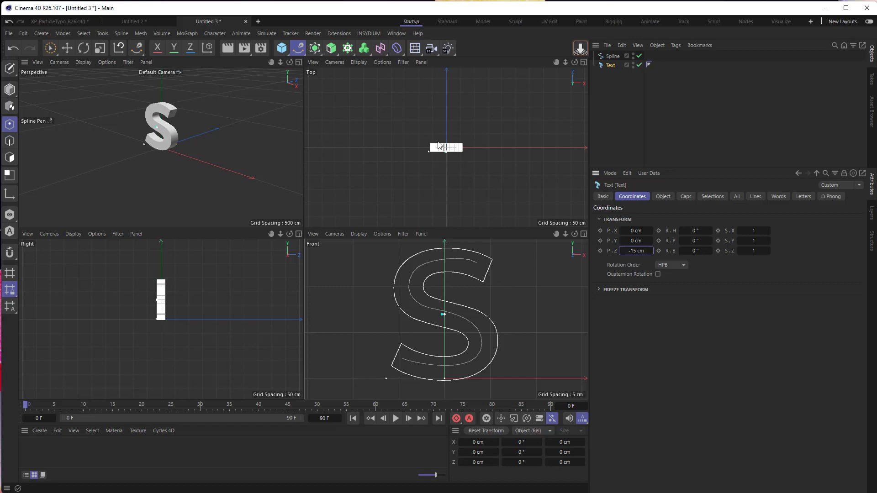
left_click_drag(566, 62, 501, 236)
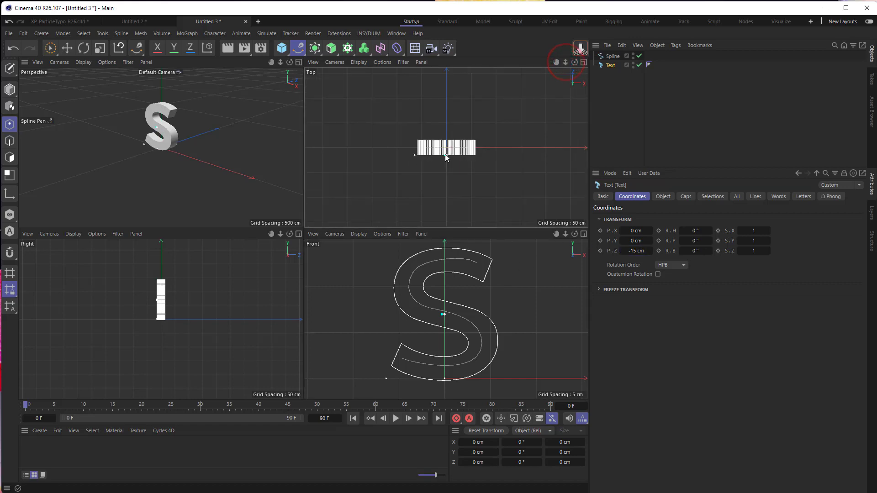
- Hide the Text in the viewports and enlarge the Perspective view on the S curve
left_click(610, 66)
left_click(632, 64)
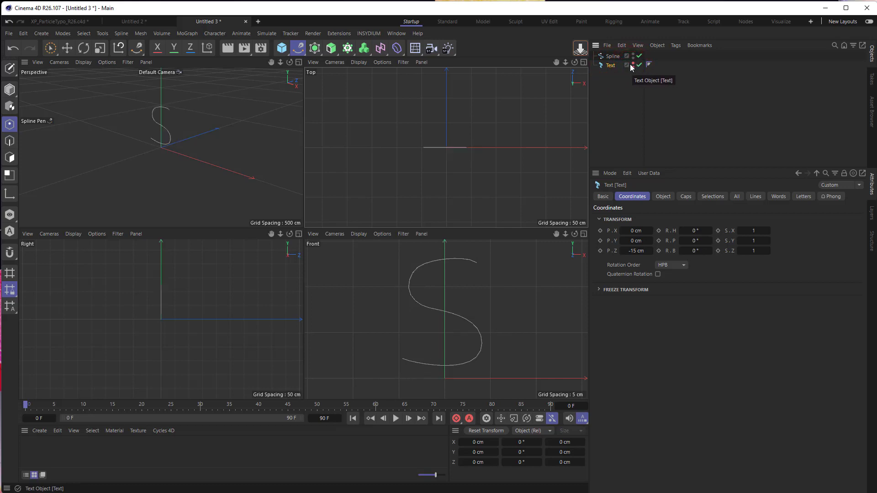
left_click(293, 66)
left_click_drag(565, 62, 492, 253)
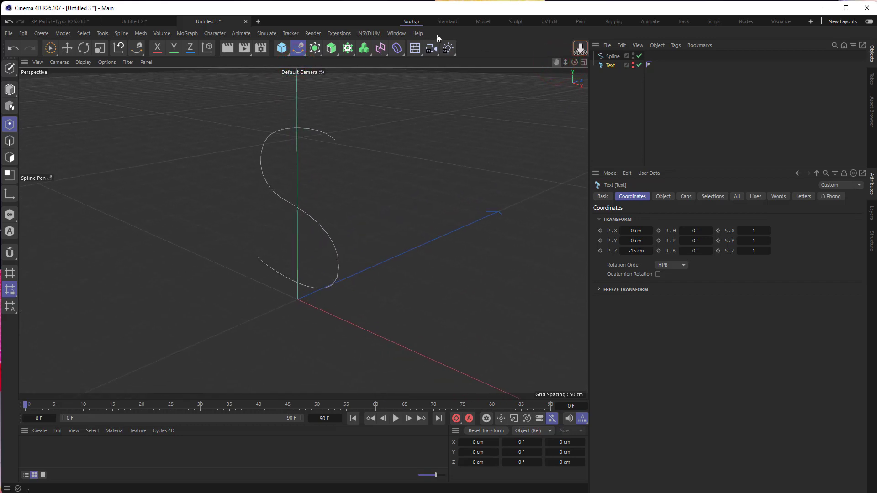
- Add an xpEmitter through the Commander search for 'emitt'
left_click(605, 118)
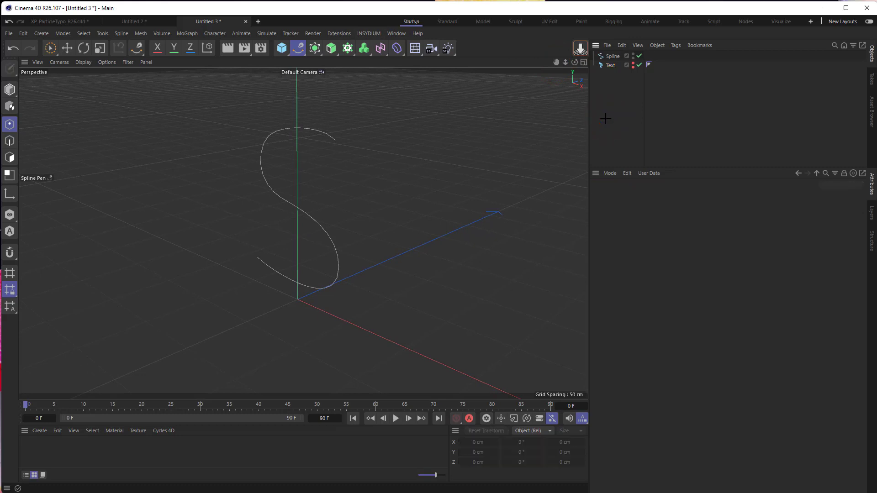
key("shift+c")
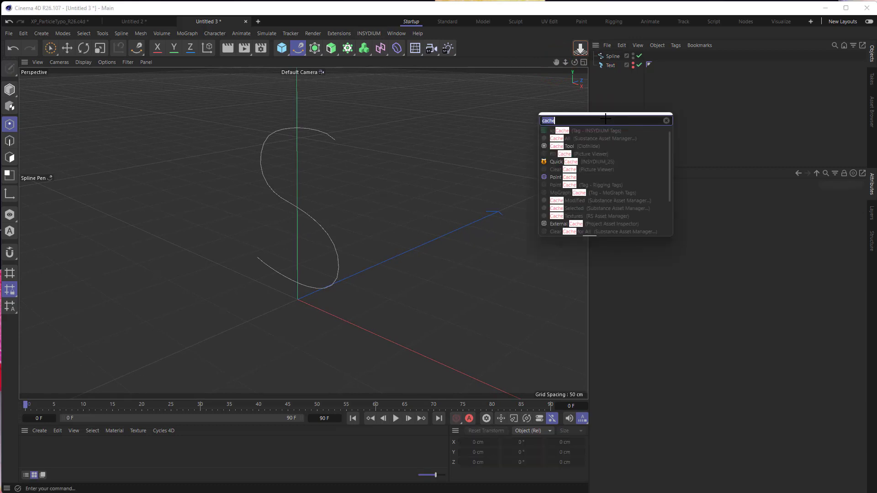
type("em")
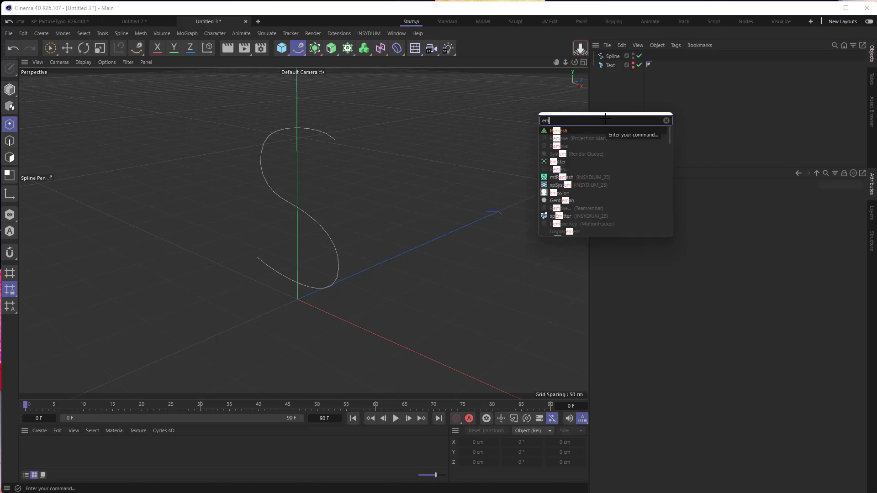
type("itt")
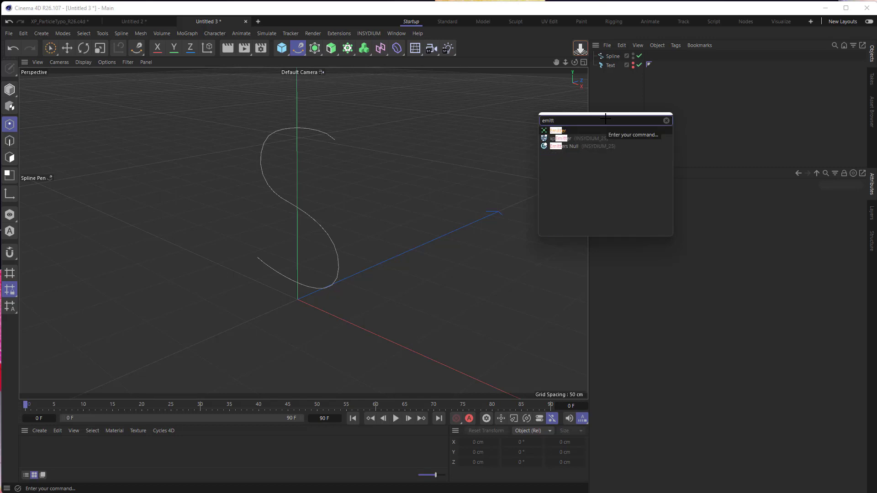
left_click(557, 141)
- Give the emitter an Align to Spline tag using the S spline as its path
right_click(618, 57)
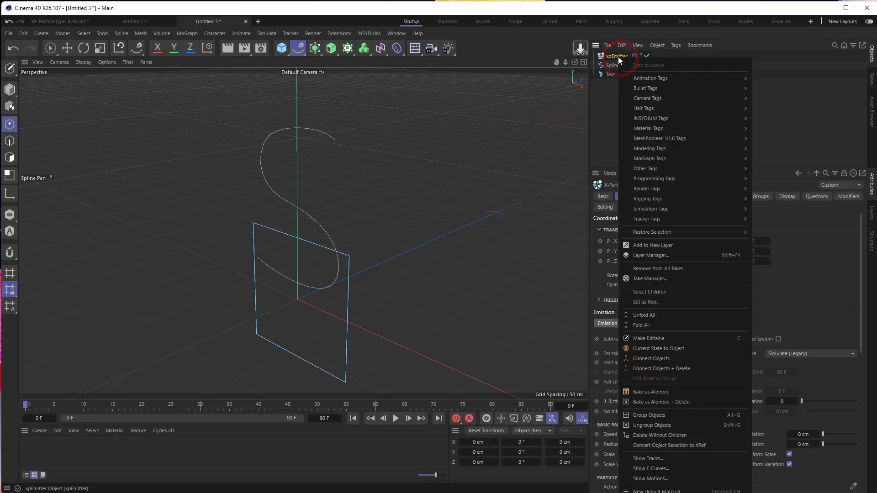
mouse_move(639, 78)
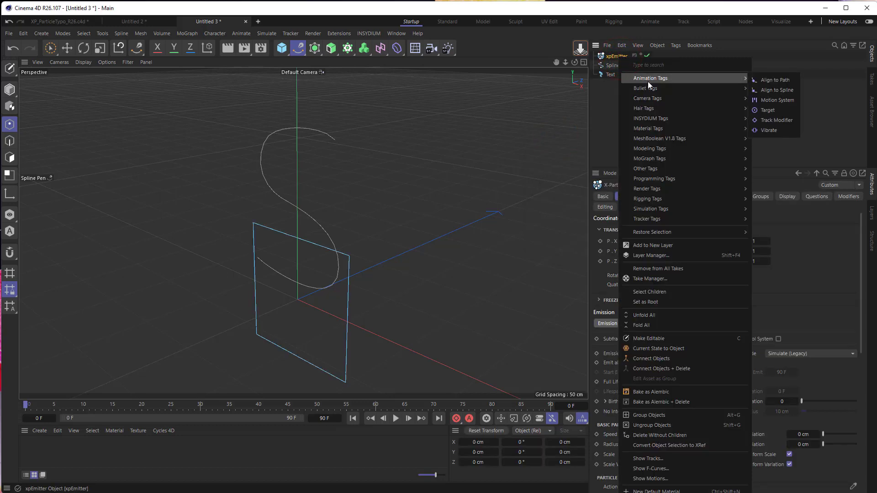
left_click(771, 90)
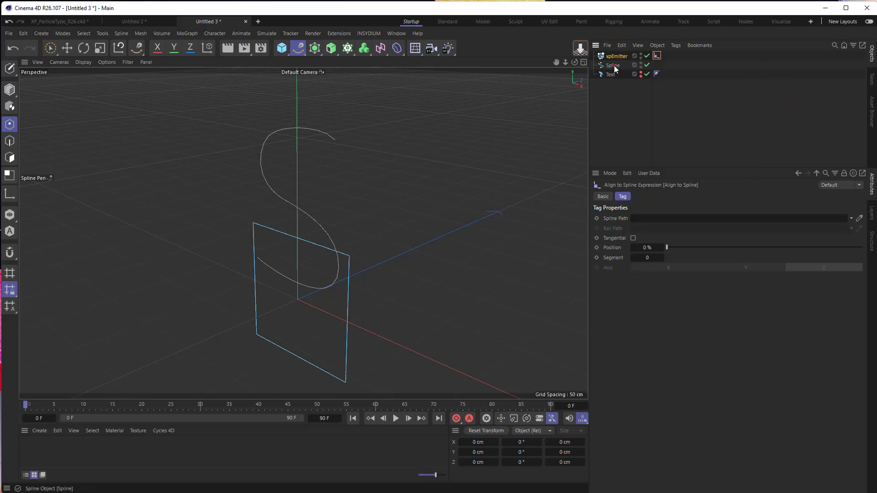
left_click_drag(615, 68, 652, 260)
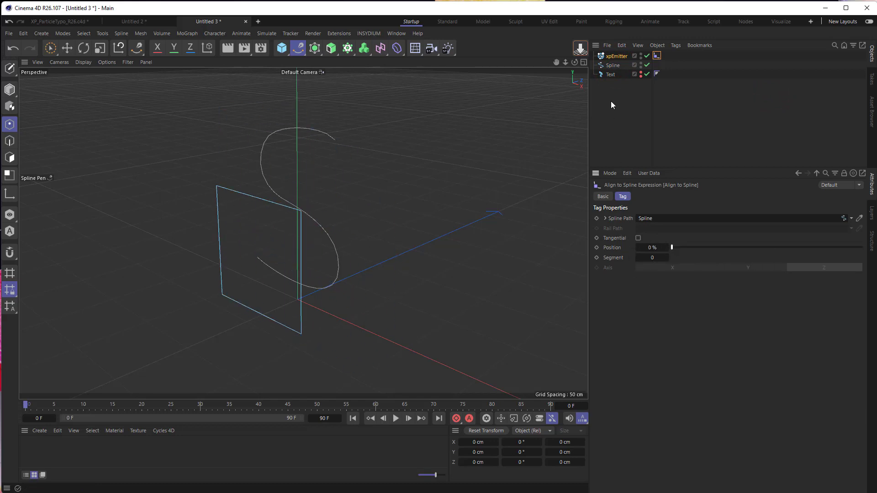
- Keyframe the tag's Position at 0% on frame 0 and 100% on frame 90
left_click(596, 248)
left_click(439, 418)
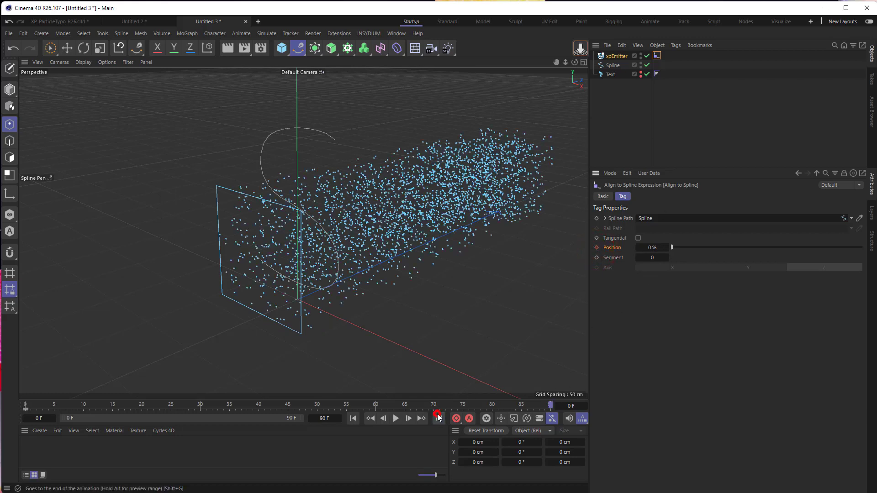
left_click(652, 248)
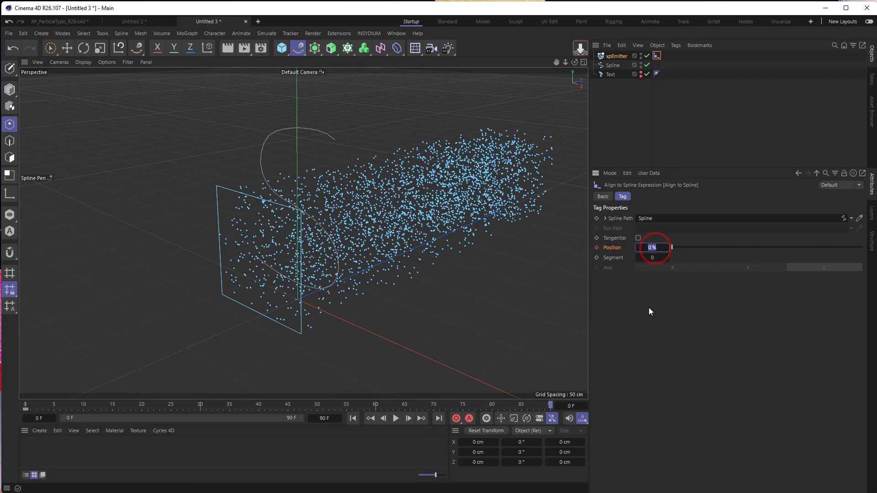
type("100")
left_click(648, 308)
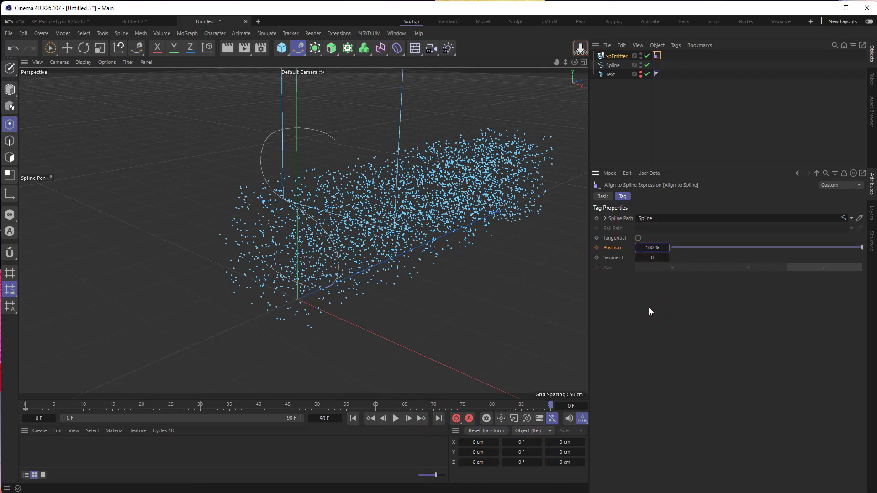
left_click(597, 247)
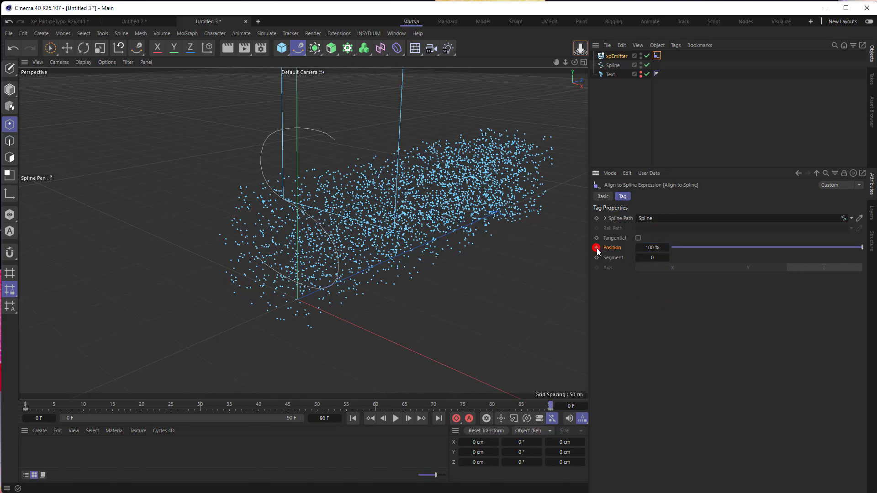
- Play the animation from frame 0 to preview the emitter travelling the S
left_click(351, 418)
left_click(397, 418)
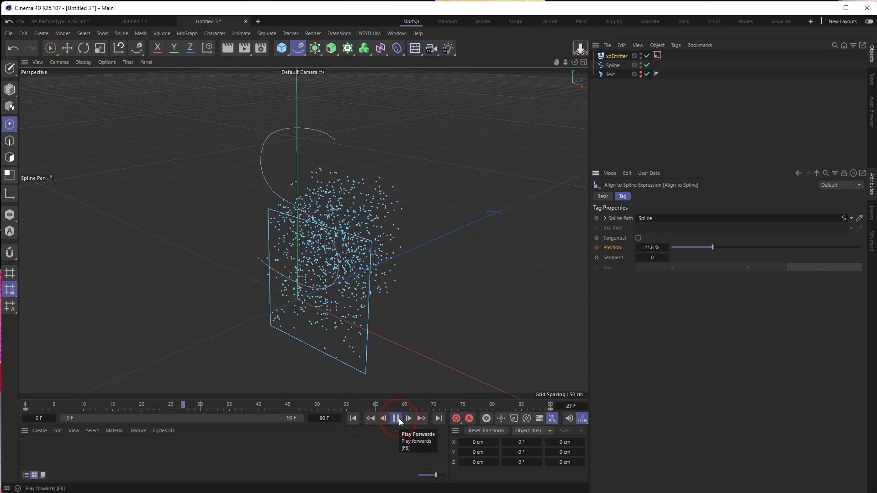
left_click(398, 419)
left_click(351, 419)
- Make the xpEmitter shape a Sphere with a 10 cm radius
left_click(613, 56)
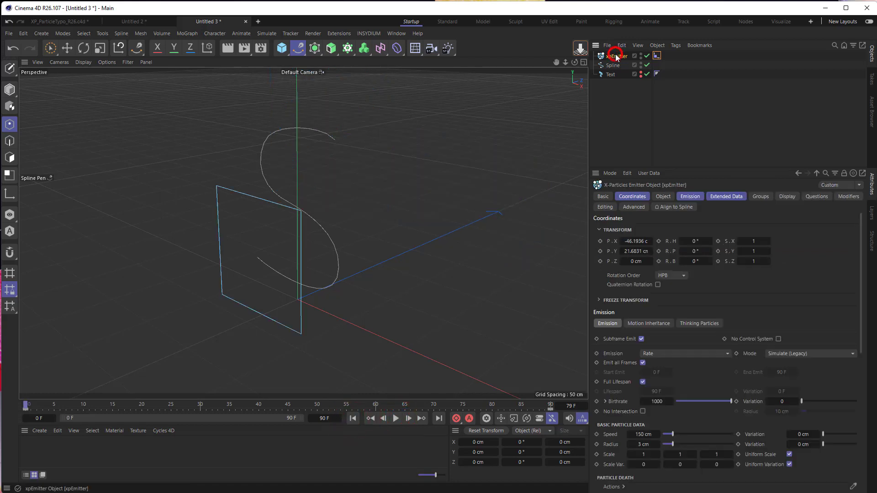
left_click(687, 198)
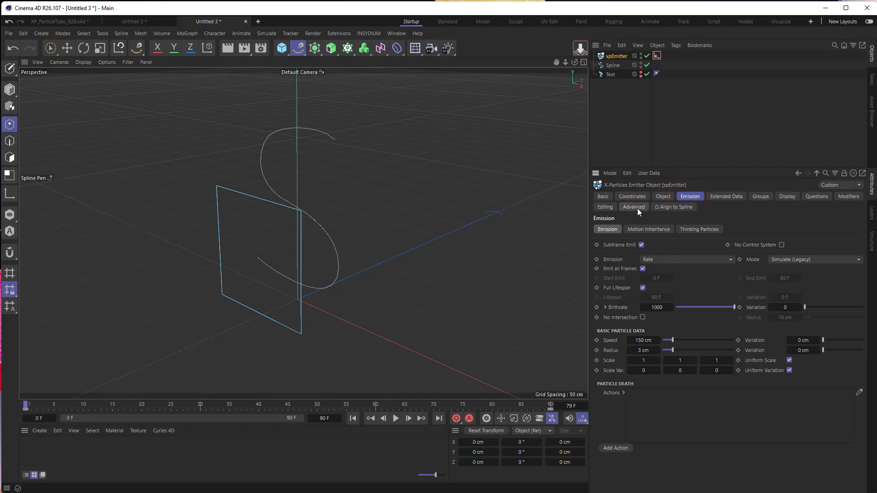
left_click(663, 197)
left_click(649, 242)
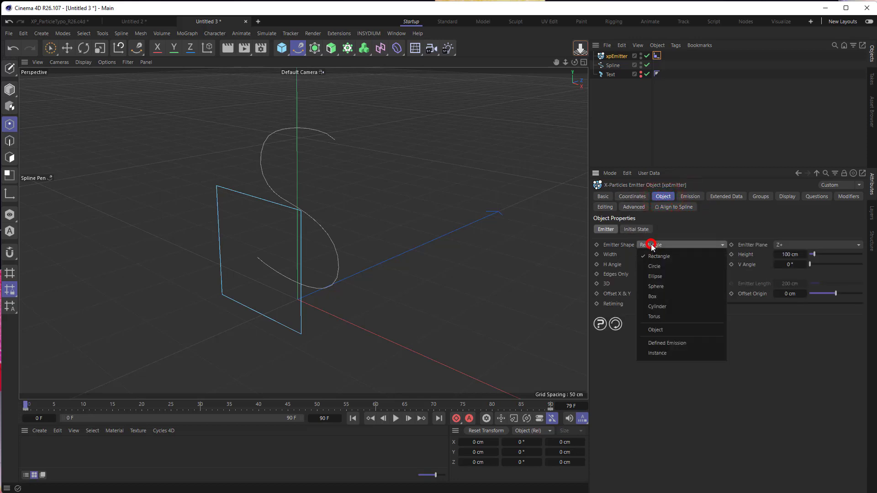
left_click(653, 279)
double_click(780, 255)
type("10")
key("Return")
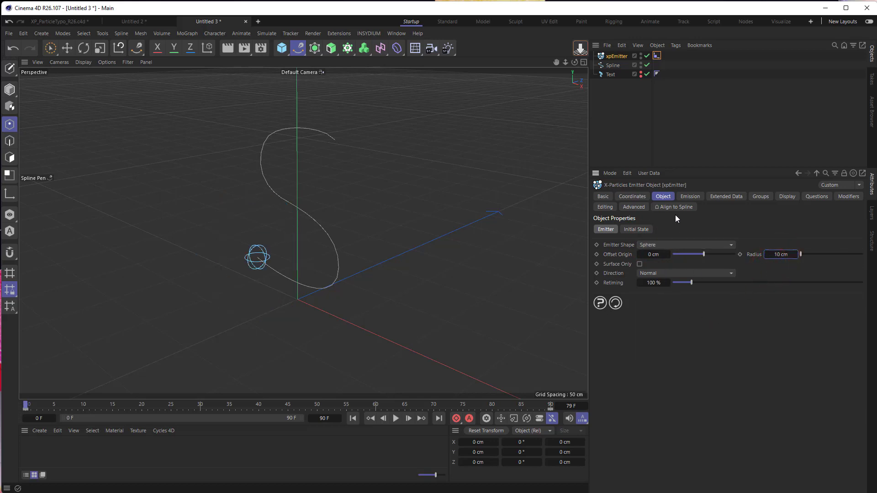
- Set the Birthrate to 200 and replay the animation to check emission
left_click(689, 197)
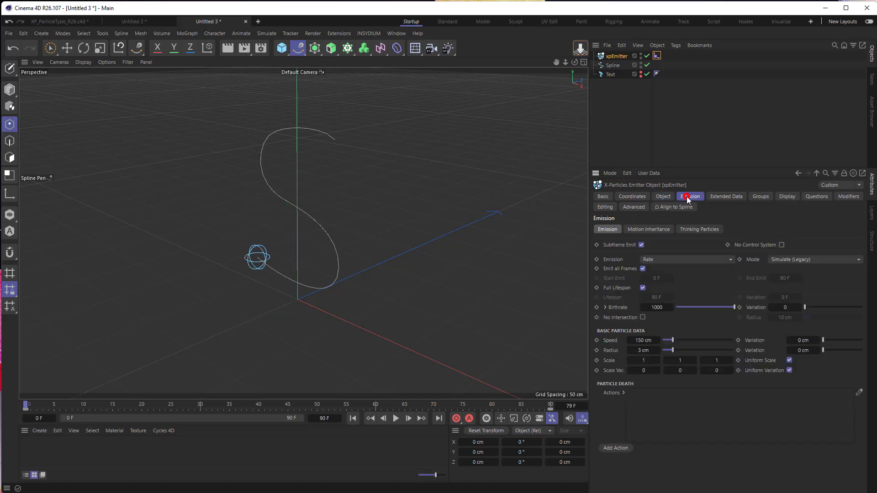
type("200")
left_click(667, 321)
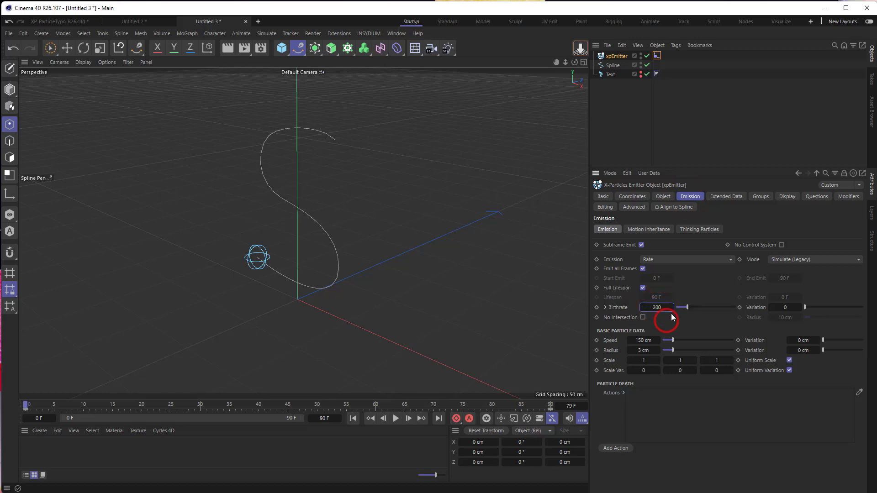
left_click(355, 419)
left_click(396, 419)
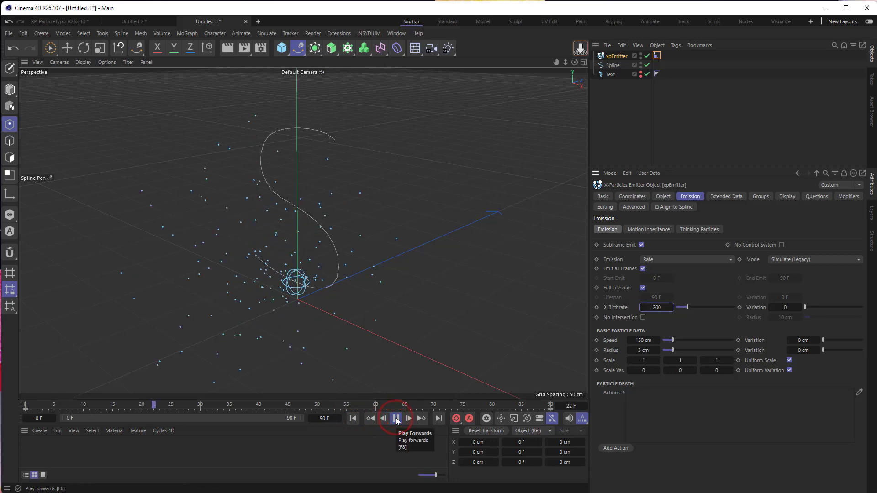
left_click(396, 419)
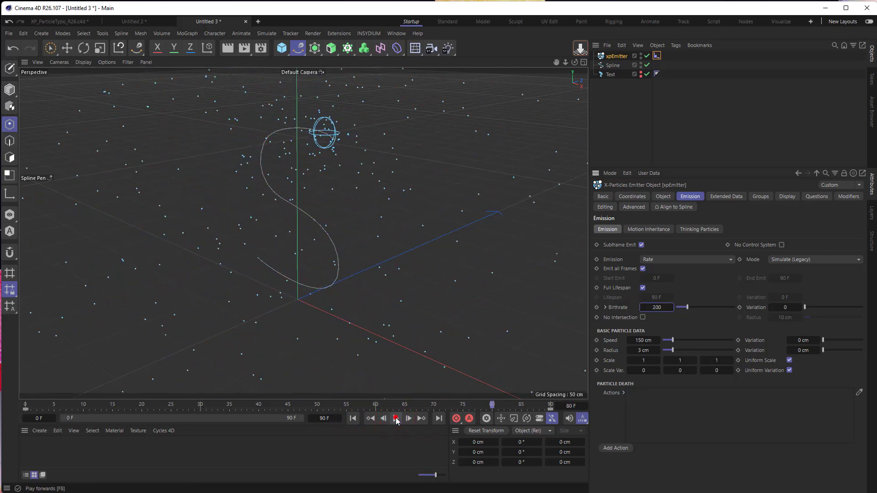
left_click(353, 419)
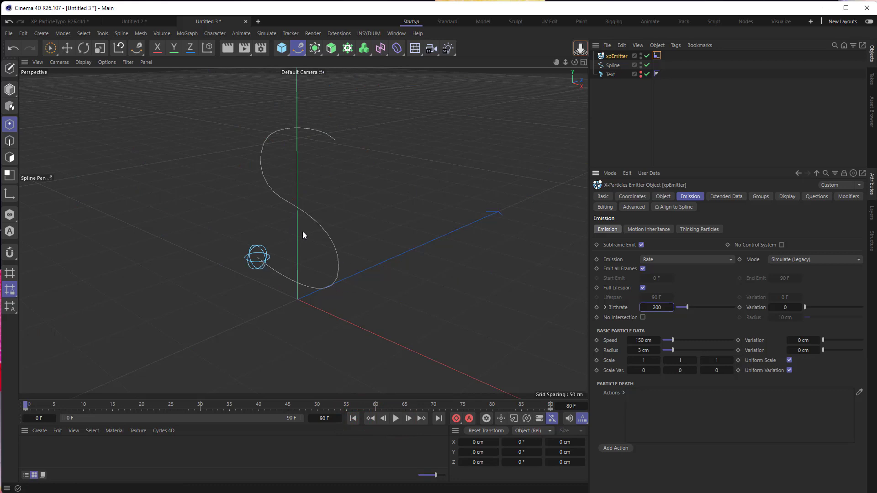
- Add an xpCollider tag to Text with Inside normals, Bounce 1% and Friction 50%
left_click(609, 75)
right_click(608, 79)
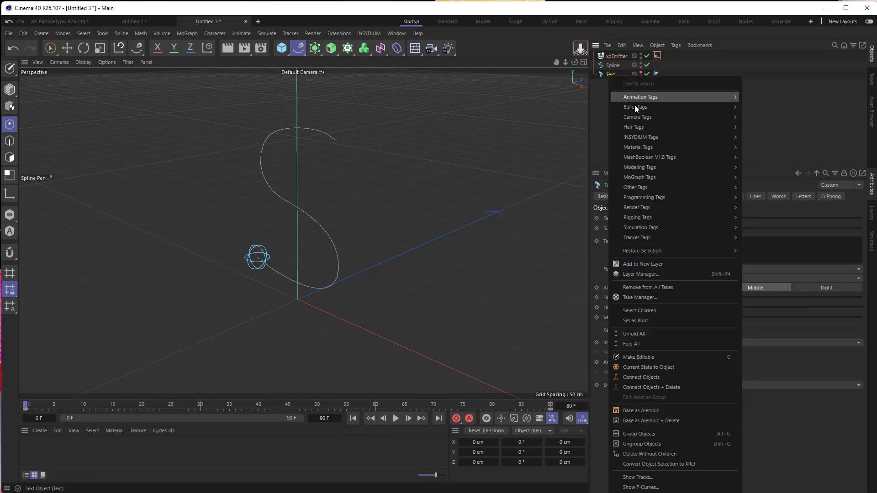
mouse_move(645, 138)
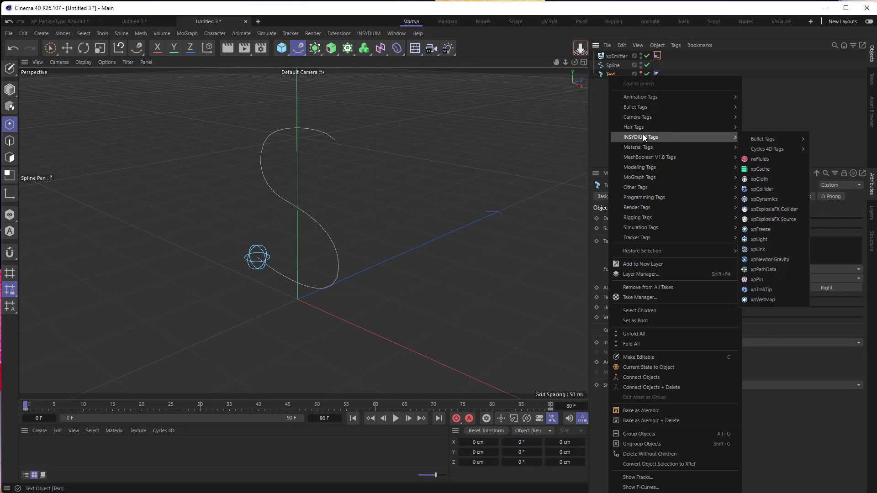
left_click(764, 191)
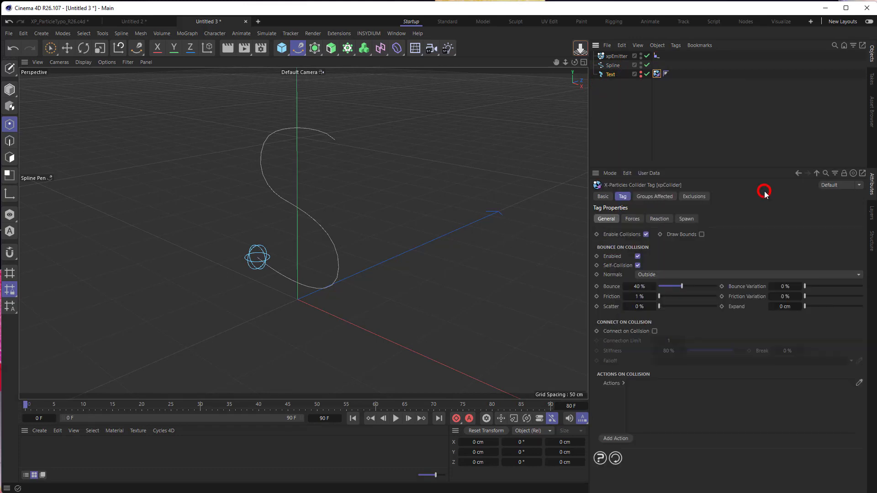
left_click(661, 276)
left_click(650, 294)
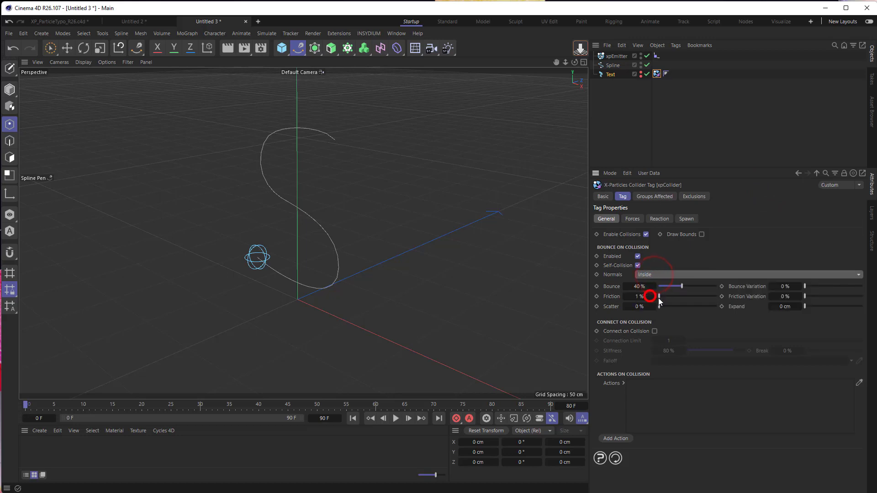
left_click(639, 286)
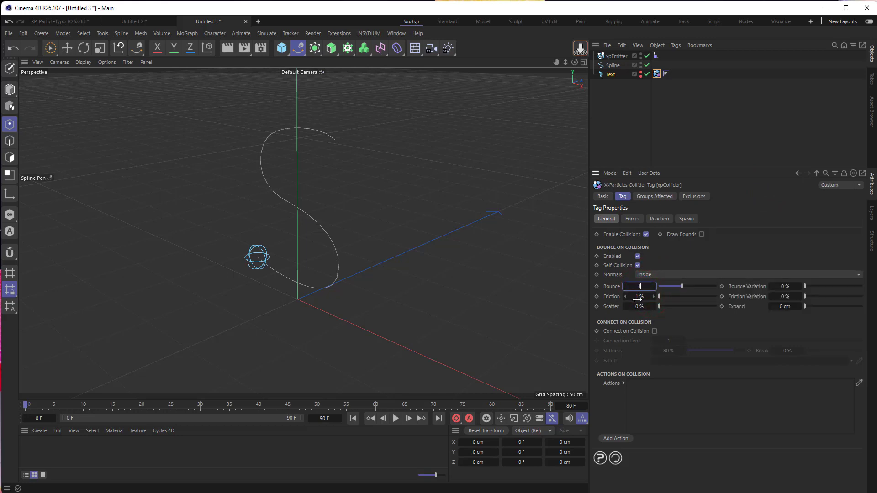
left_click(638, 297)
type("50")
key("Return")
- Preview particles filling the S, then move xpEmitter below Text in the hierarchy
left_click(352, 418)
left_click(396, 419)
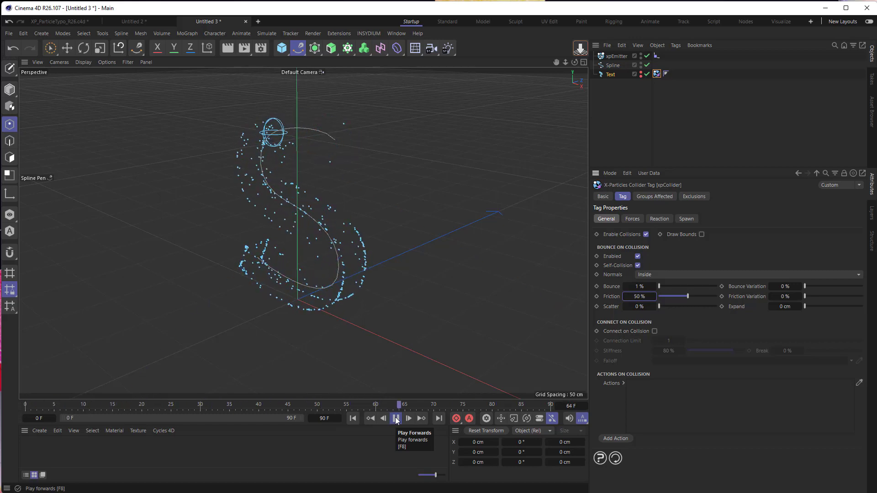
left_click(396, 418)
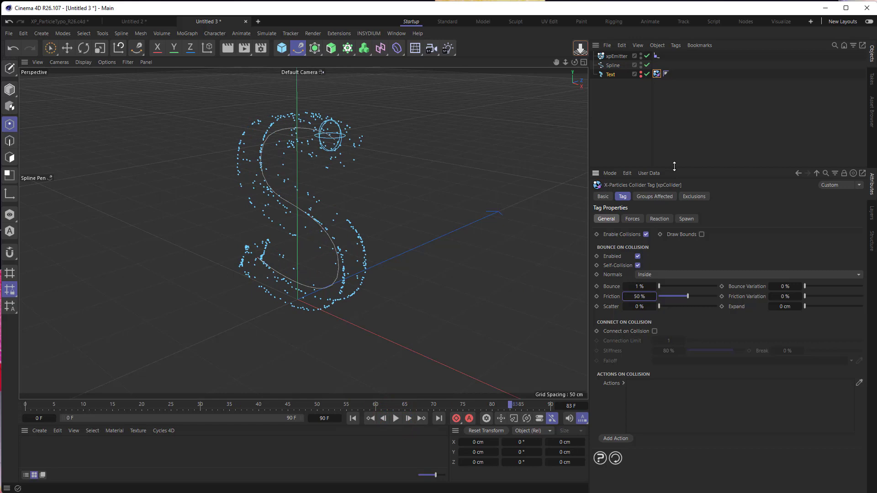
left_click_drag(616, 55, 617, 79)
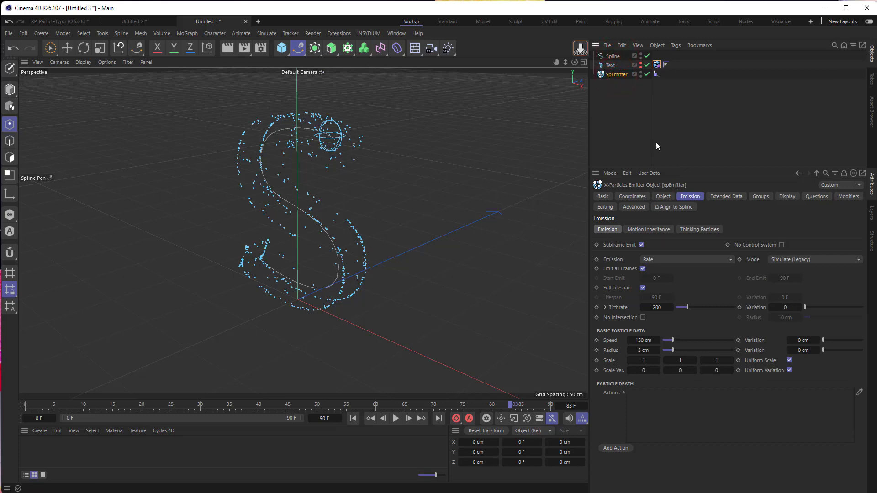
- Display the emitter's particles as Random Color spheres and replay the simulation
left_click(788, 197)
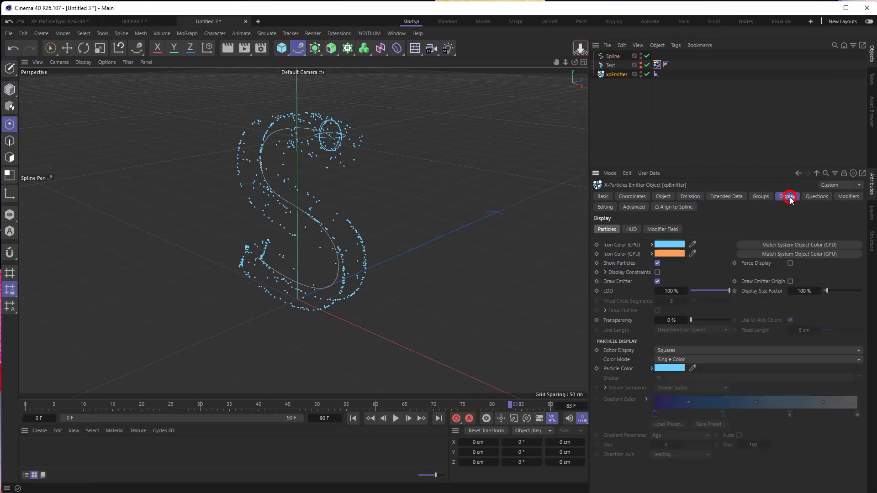
left_click(664, 360)
left_click(670, 391)
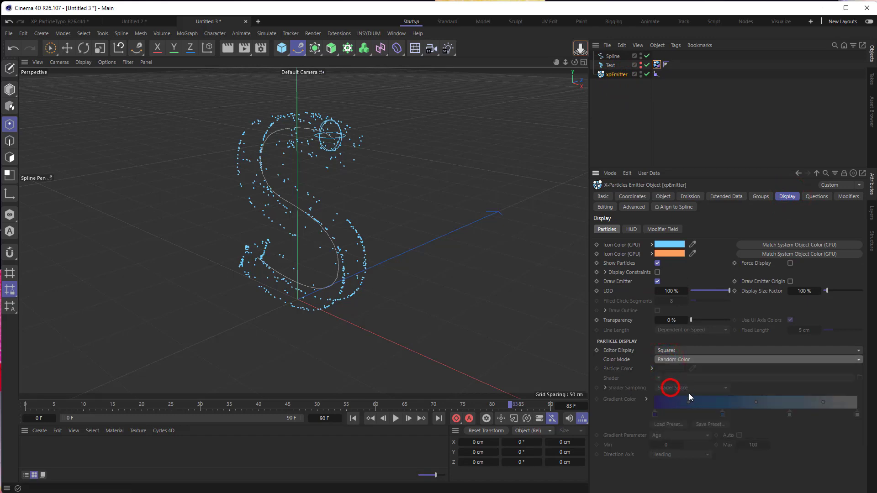
left_click(667, 351)
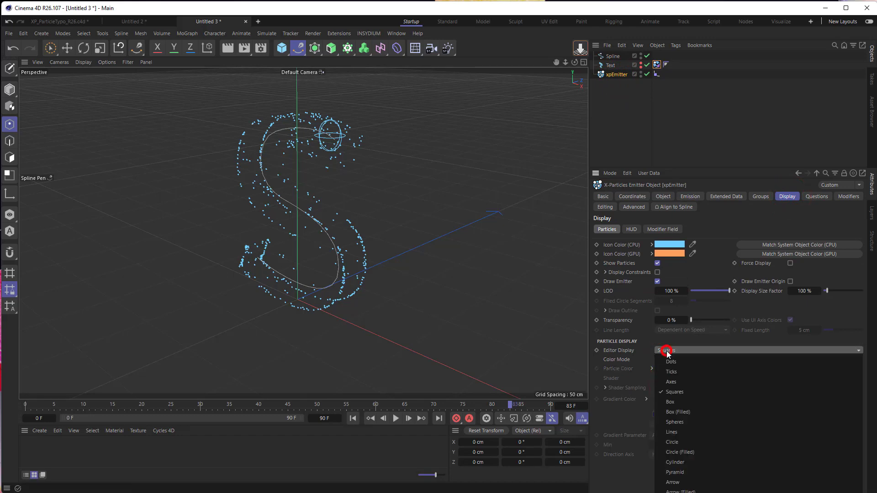
left_click(679, 417)
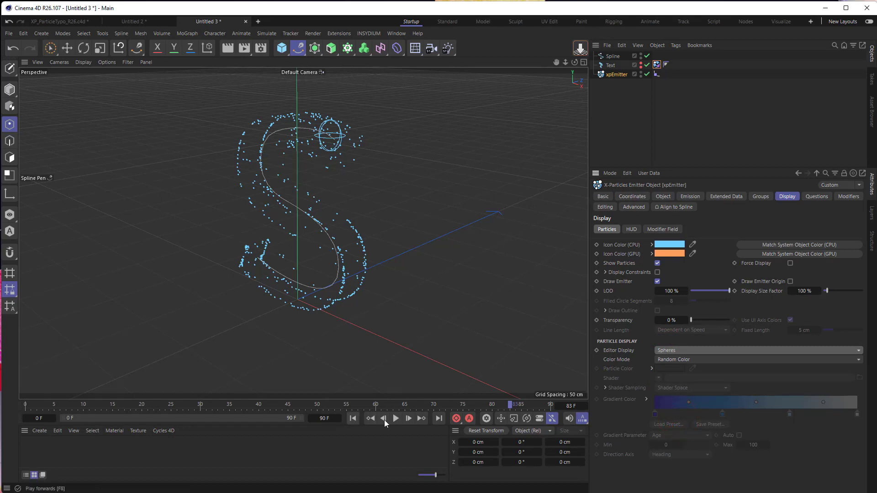
left_click(354, 418)
left_click(395, 418)
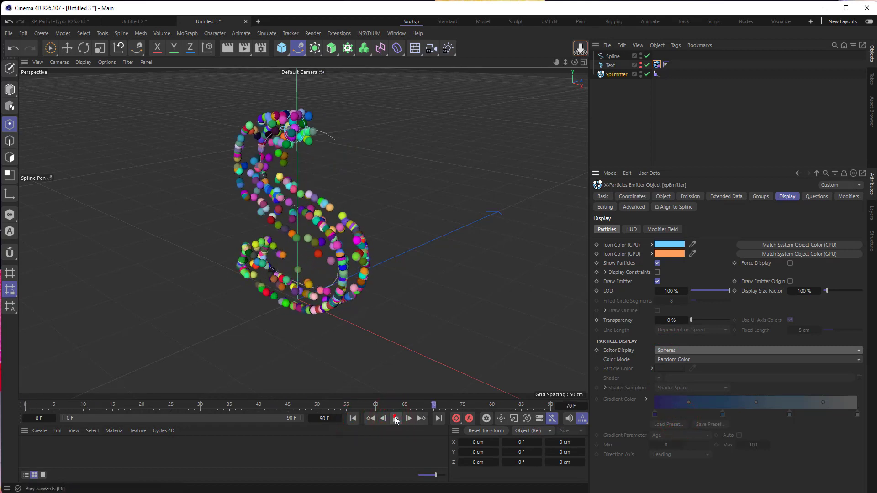
- Set particle Speed to 0 cm and Radius Variation to 2 cm, then replay to check
left_click(354, 419)
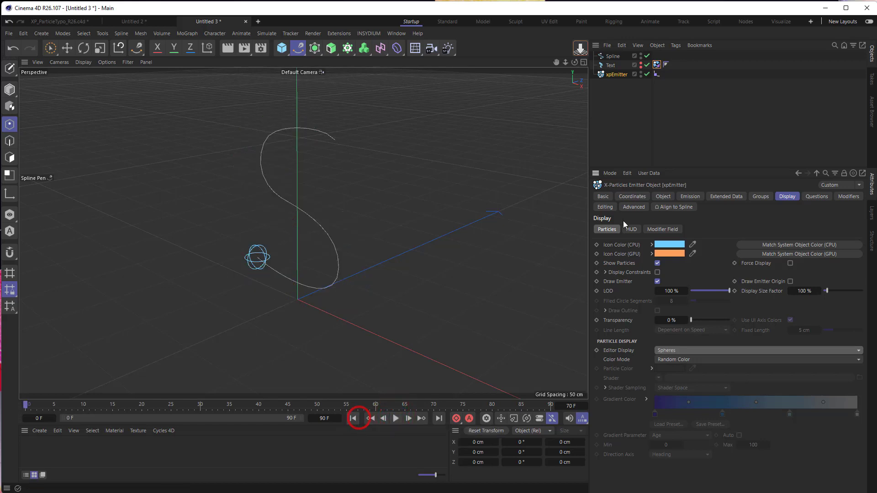
left_click(685, 198)
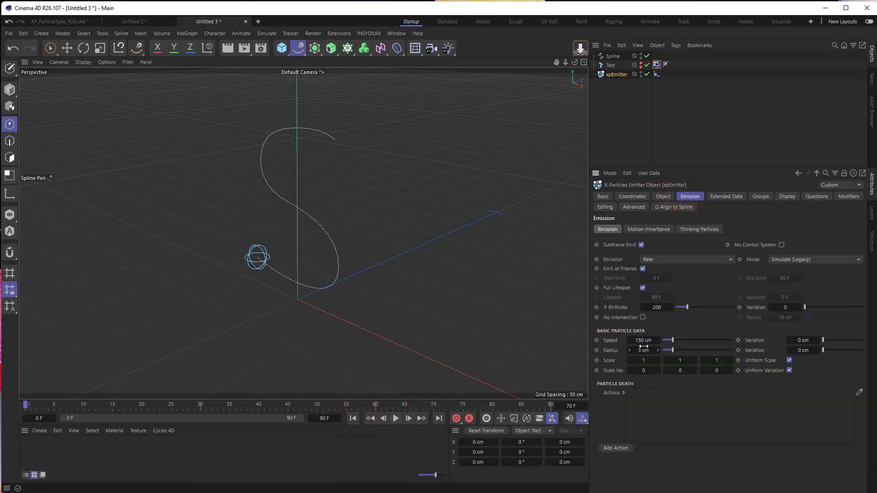
double_click(643, 343)
type("0")
key("Return")
double_click(799, 350)
left_click(806, 362)
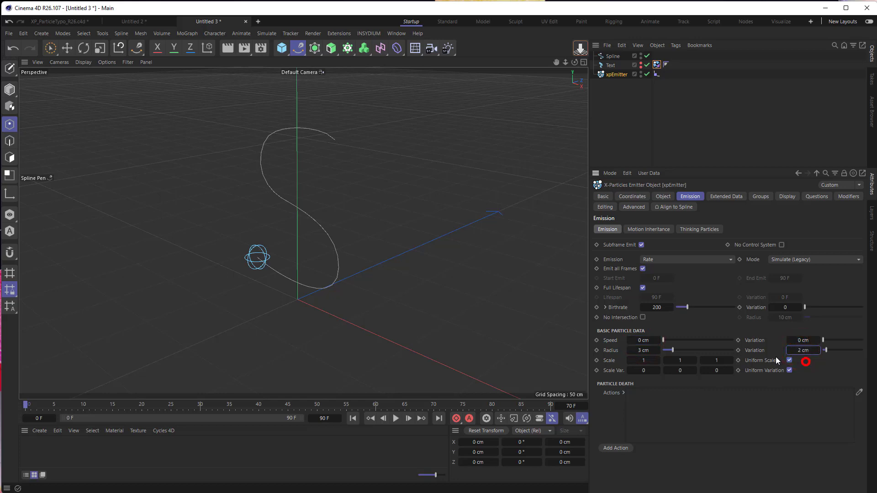
left_click(353, 418)
left_click(395, 418)
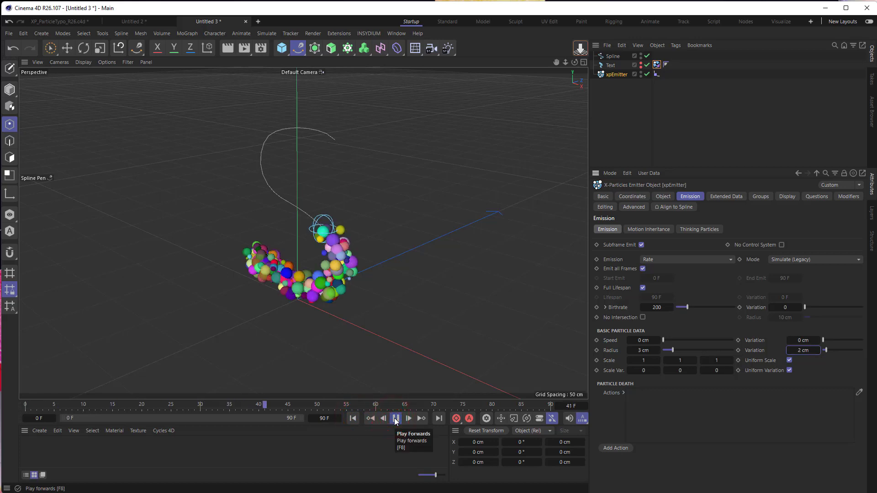
left_click(396, 419)
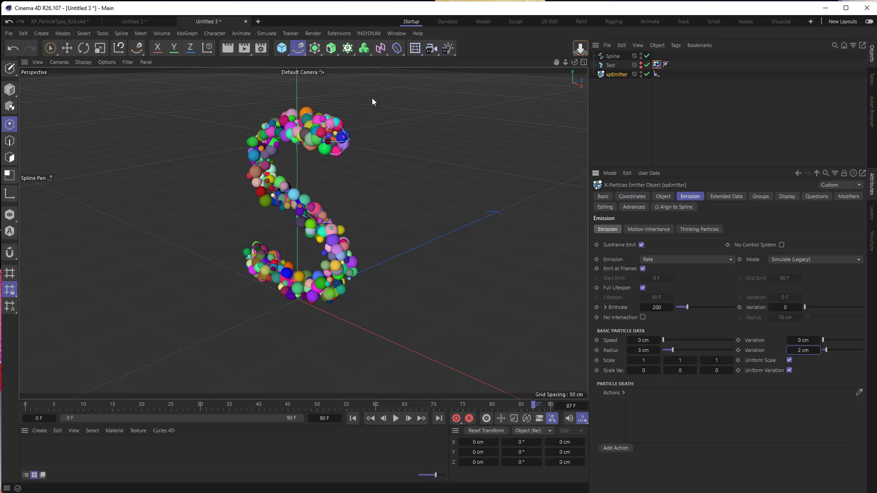
- Add an xpPPCollisions object and place it below xpEmitter in the hierarchy
left_click(632, 118)
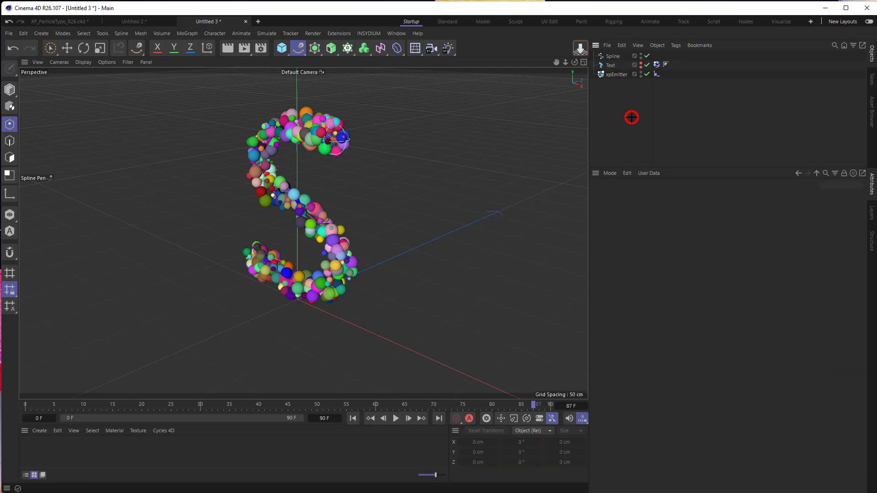
left_click(372, 35)
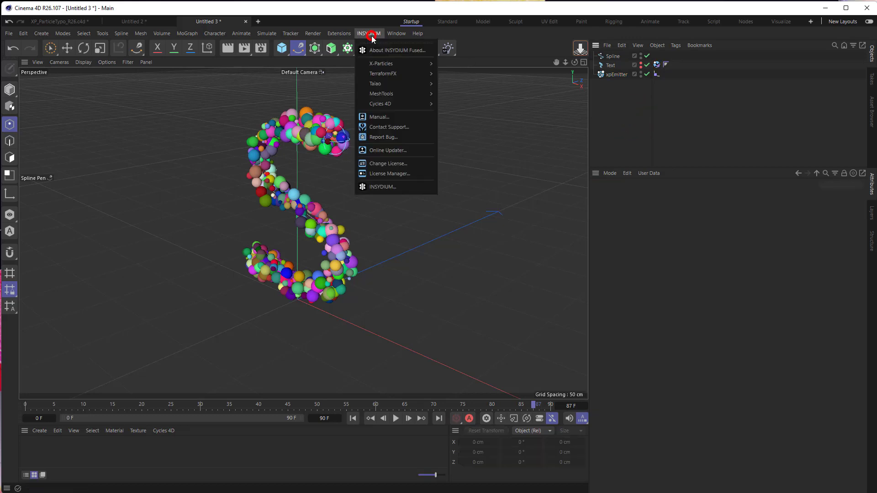
mouse_move(401, 65)
mouse_move(484, 143)
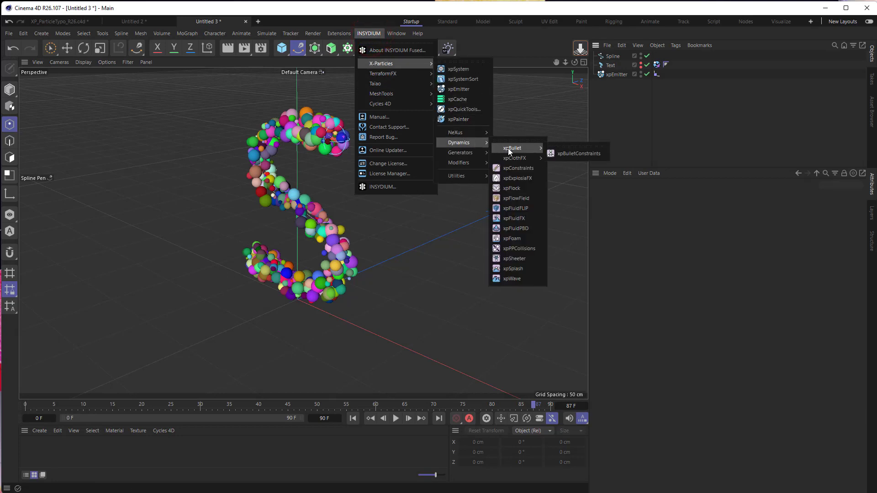
left_click(514, 250)
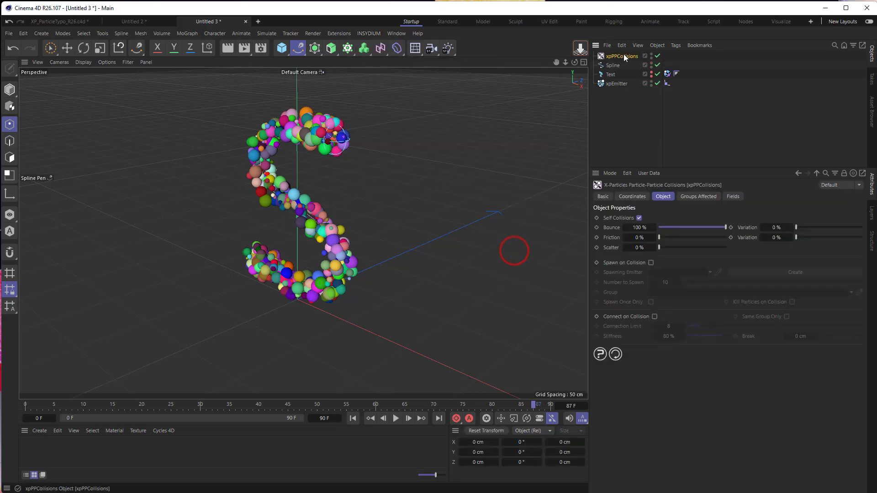
left_click_drag(624, 94, 616, 93)
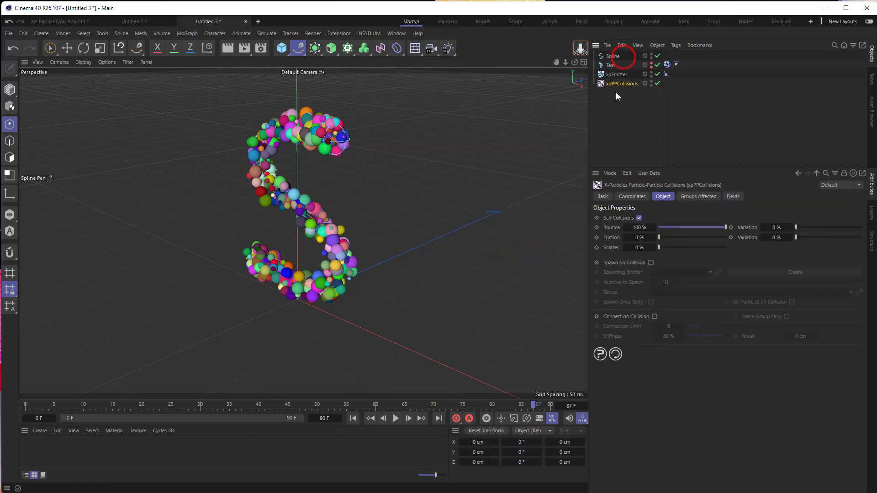
- Set Bounce 20%, Friction 50% and both variations to 10%, then replay the simulation
left_click(641, 228)
left_click(640, 238)
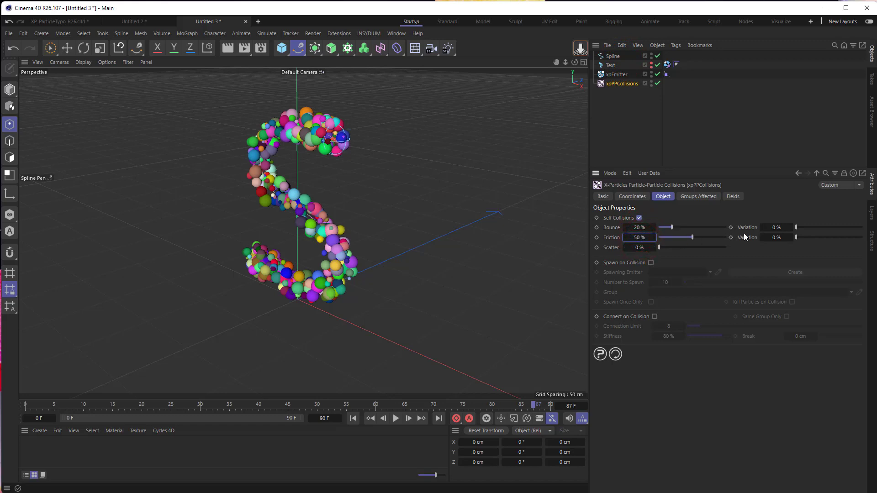
left_click(776, 227)
type("10")
left_click(773, 238)
type("10")
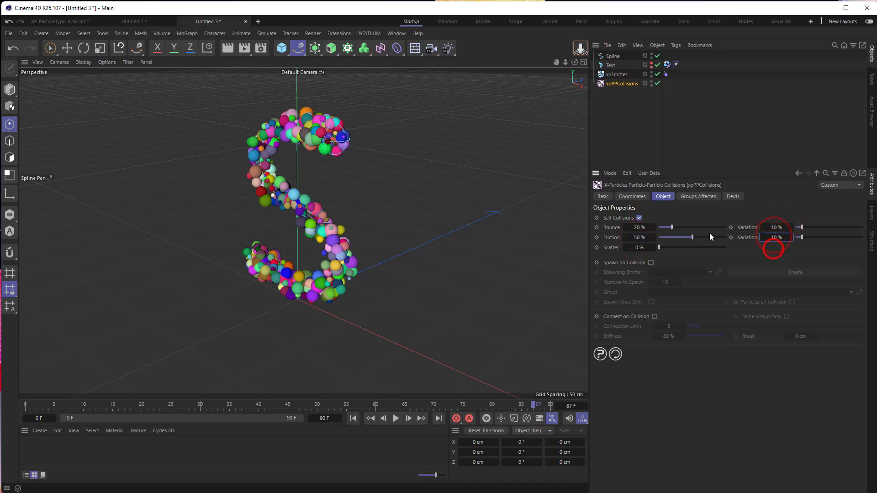
left_click(349, 416)
left_click(396, 419)
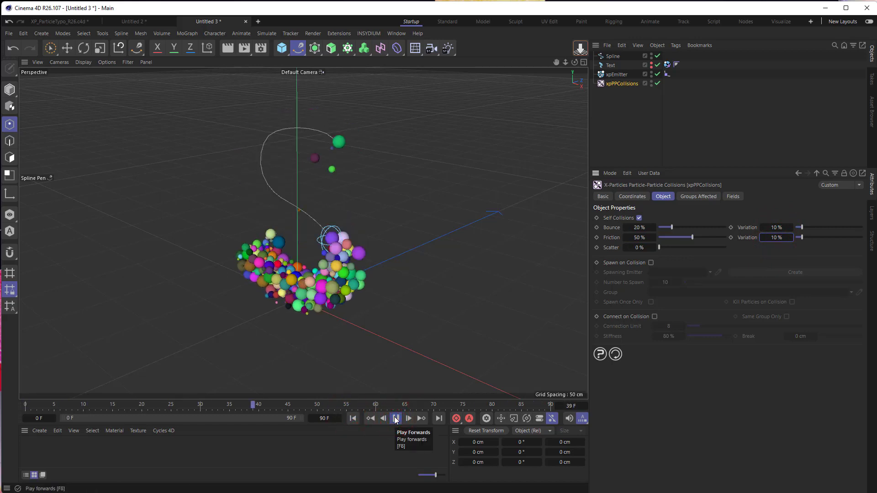
- Set the xpEmitter Birthrate to 50 and keyframe it at frame 0
left_click(395, 418)
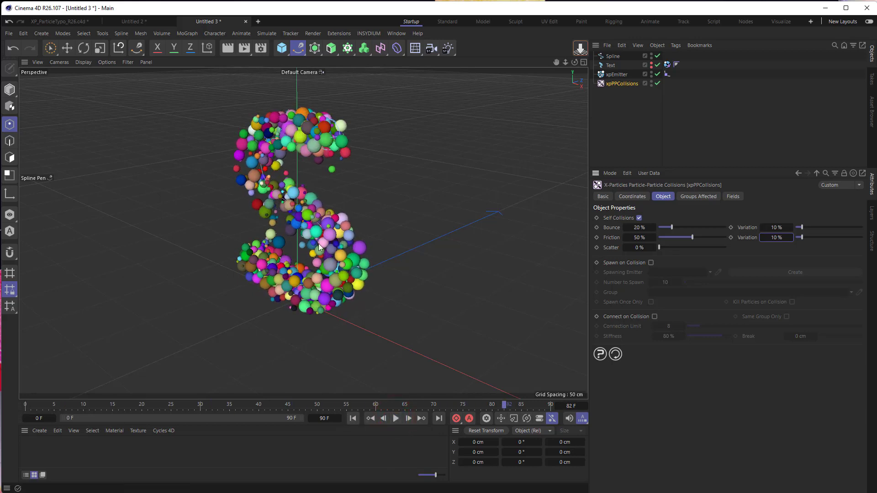
left_click(371, 418)
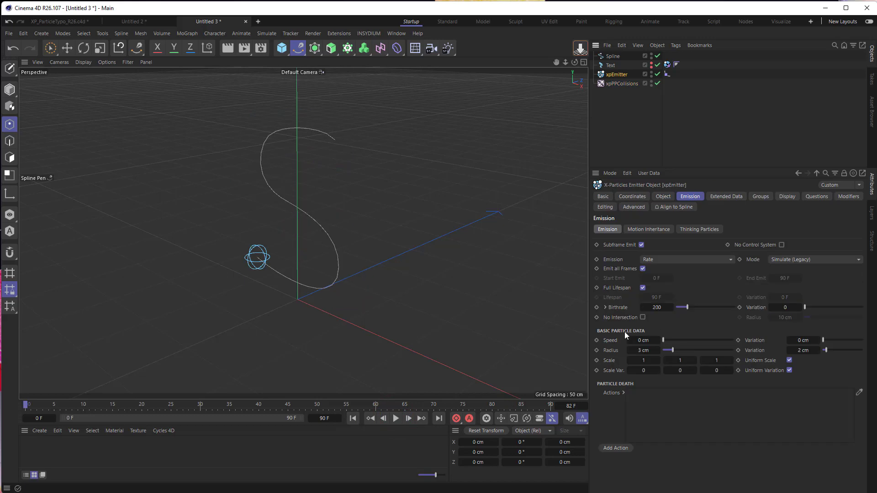
left_click_drag(656, 308, 659, 319)
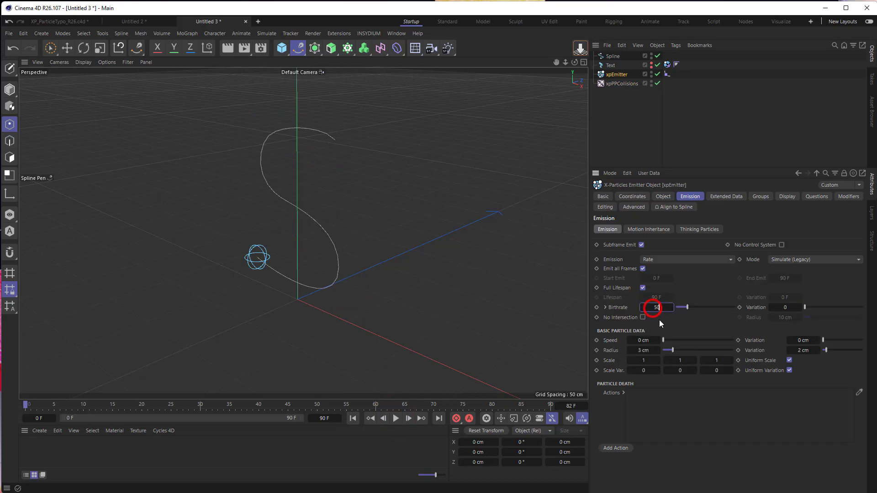
left_click(596, 307)
- Keyframe Birthrate 300 at frame 30, then replay the ramp from the start
left_click(200, 406)
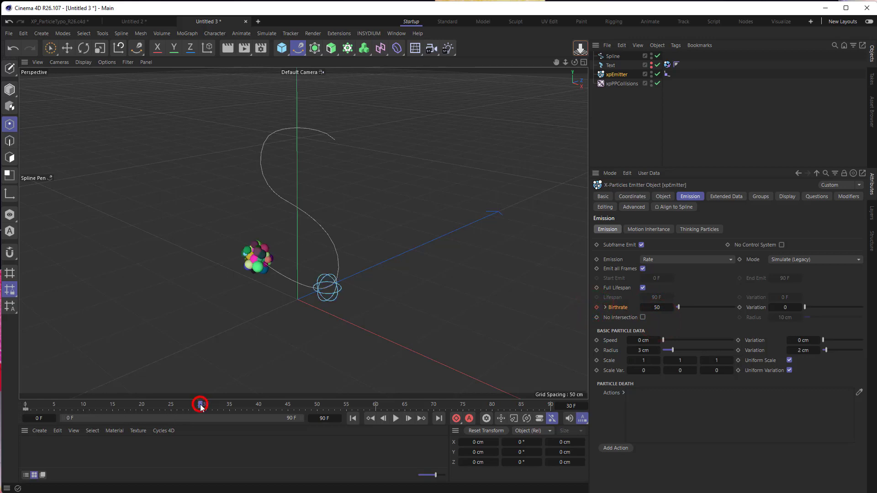
double_click(658, 307)
type("300")
left_click(673, 320)
left_click(596, 307)
left_click(352, 420)
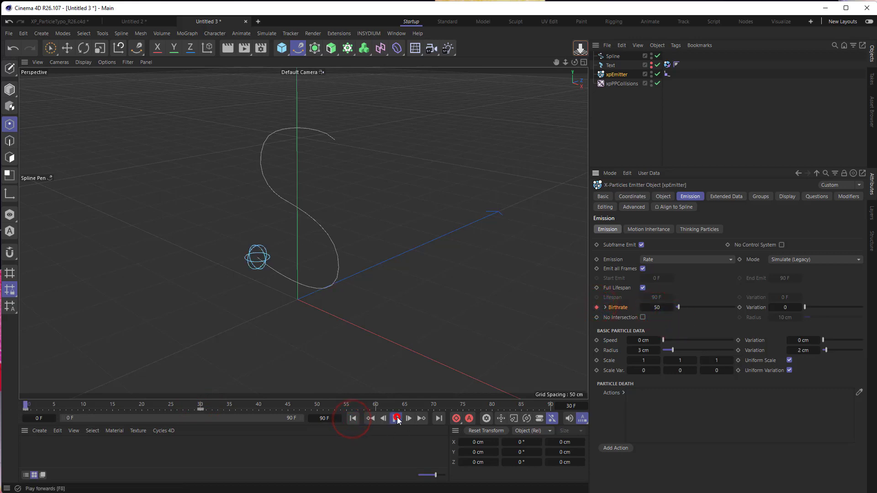
left_click(396, 419)
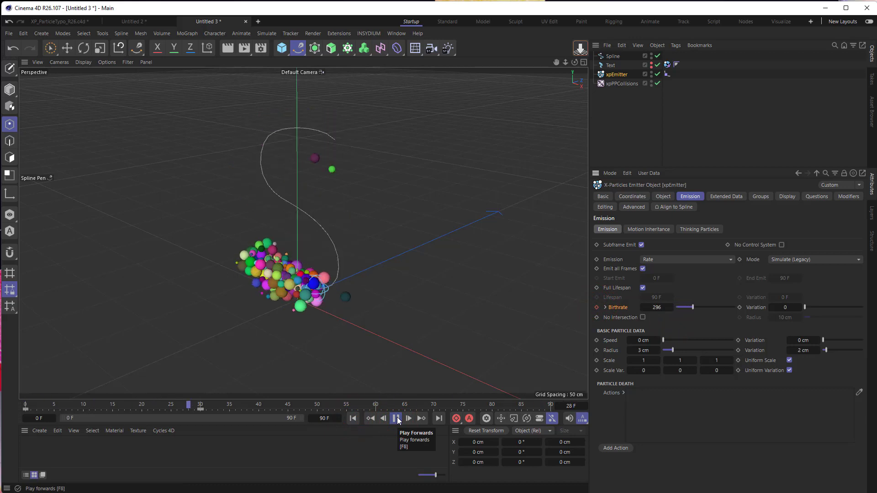
left_click(397, 418)
- Extend the timeline to 150 frames, replay the simulation, and jump to frame 90
left_click_drag(338, 425, 323, 435)
left_click(353, 418)
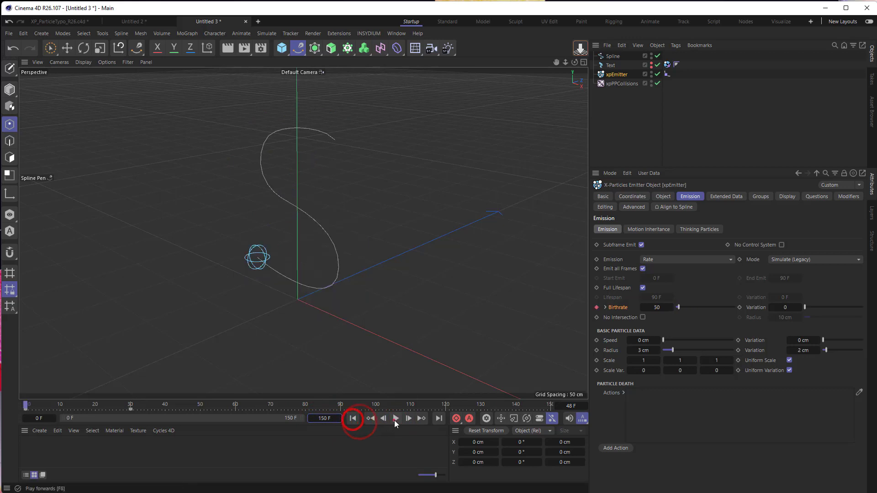
left_click(396, 418)
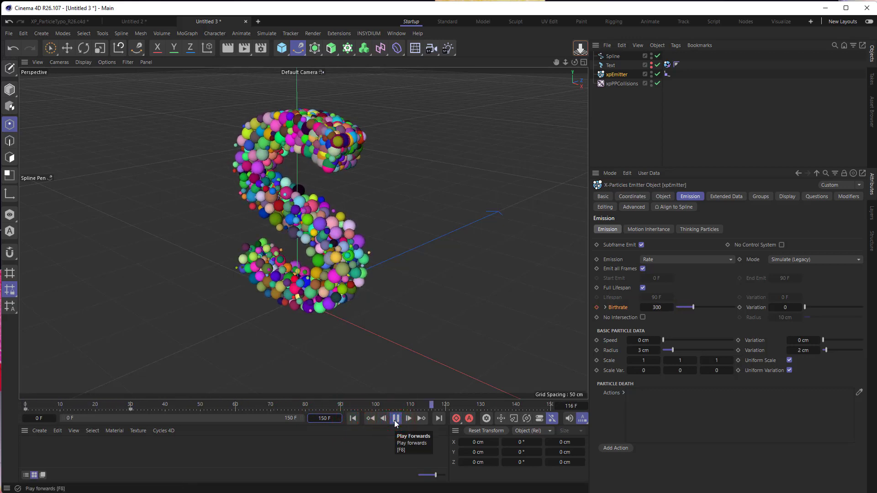
left_click(396, 418)
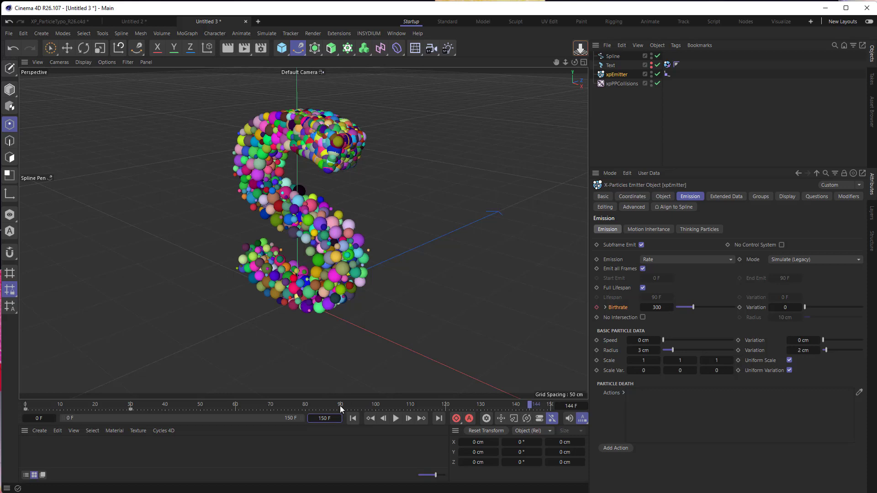
left_click(340, 405)
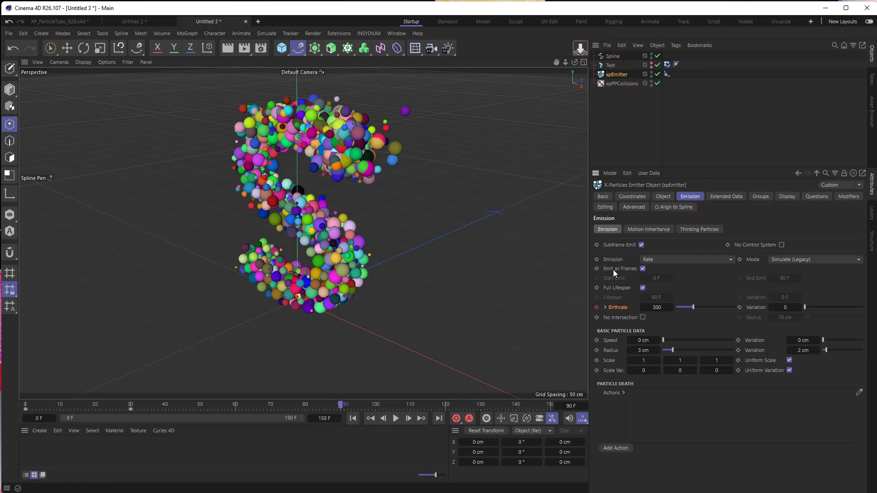
- Turn off Emit all Frames so emission runs from frame 0 to 90, then replay
left_click(643, 269)
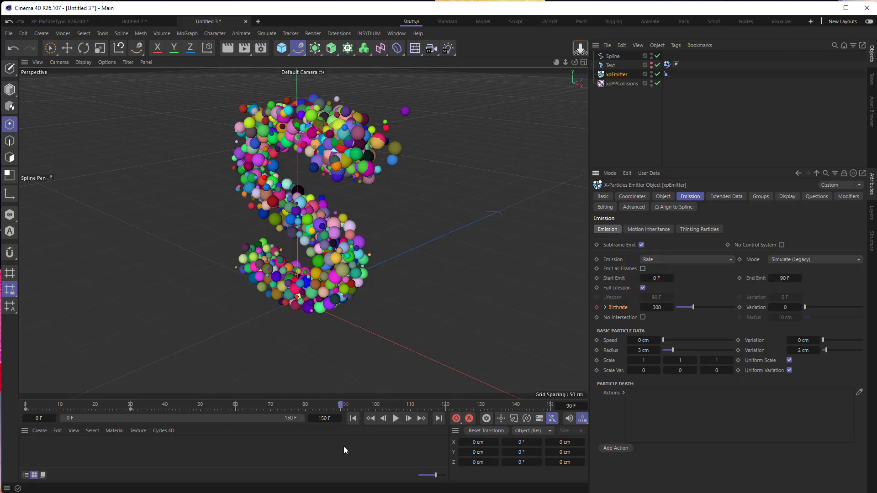
left_click(352, 418)
left_click(395, 419)
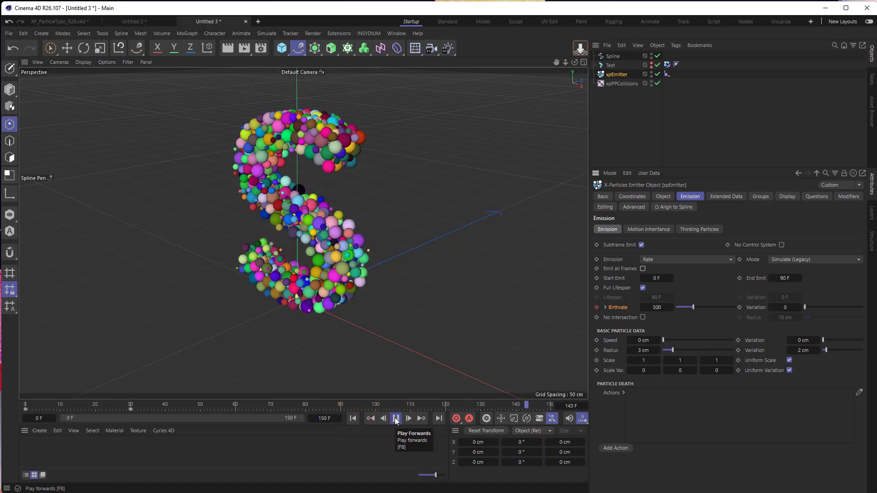
left_click(395, 418)
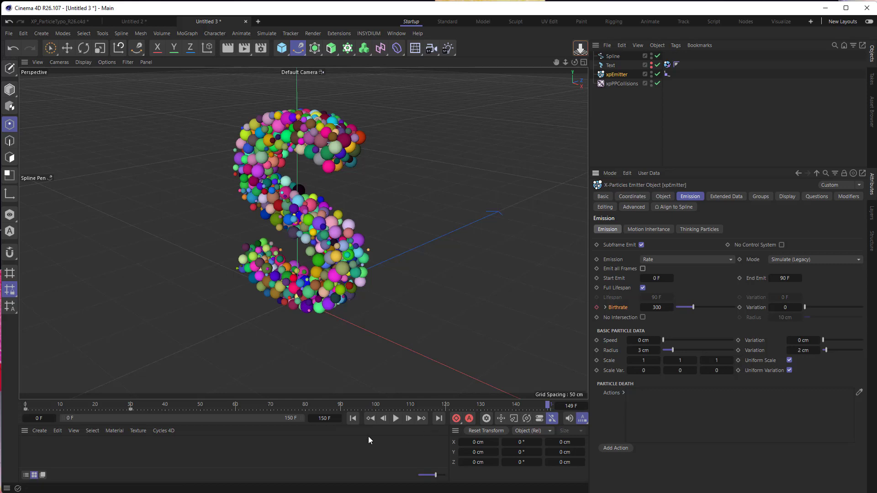
left_click(353, 418)
left_click(395, 418)
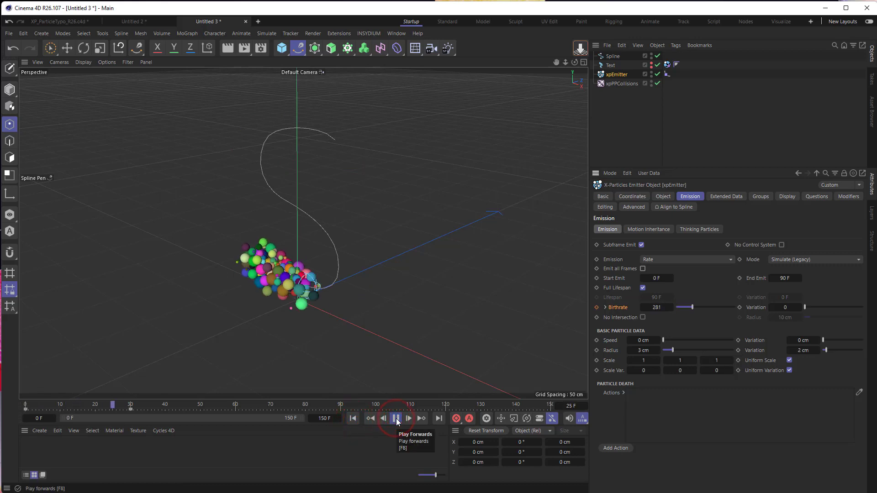
left_click(396, 419)
- Add an xpDrag modifier to the scene through the Commander search 'drag'
left_click(629, 114)
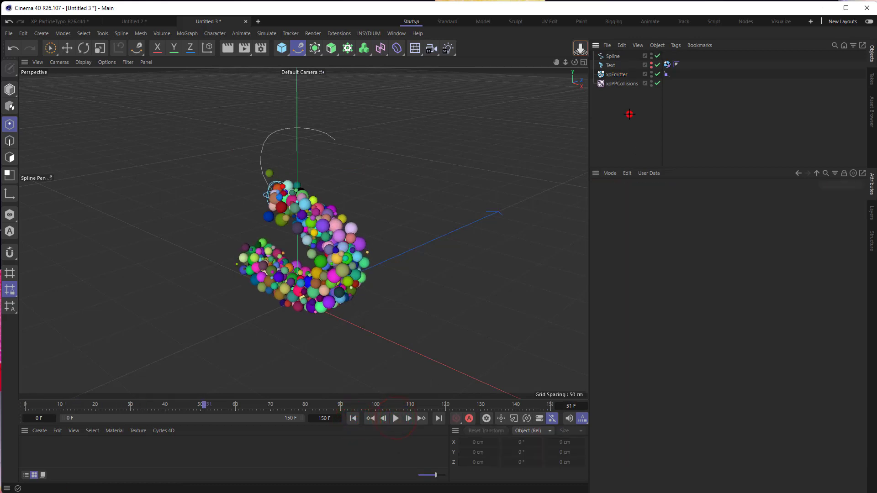
key("shift+c")
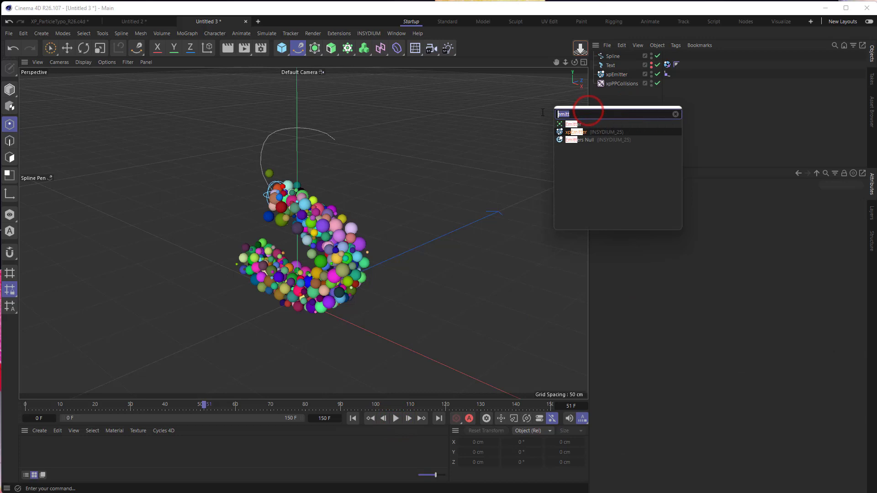
type("drag")
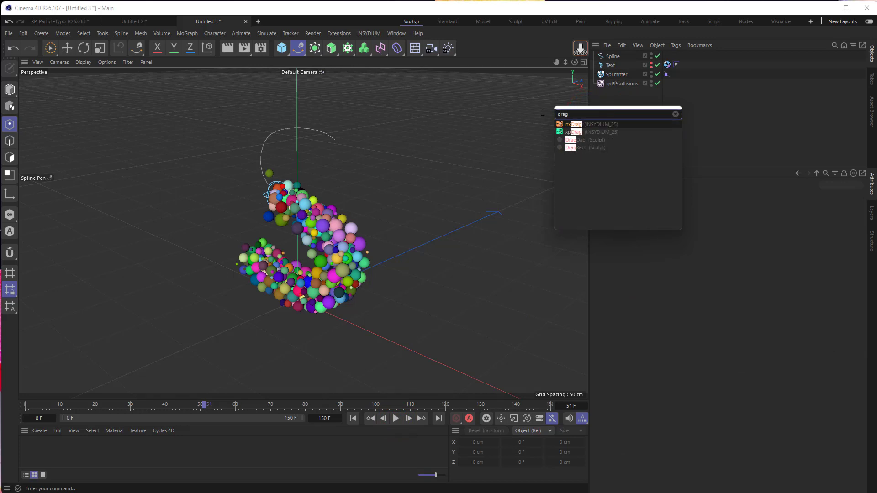
left_click(571, 132)
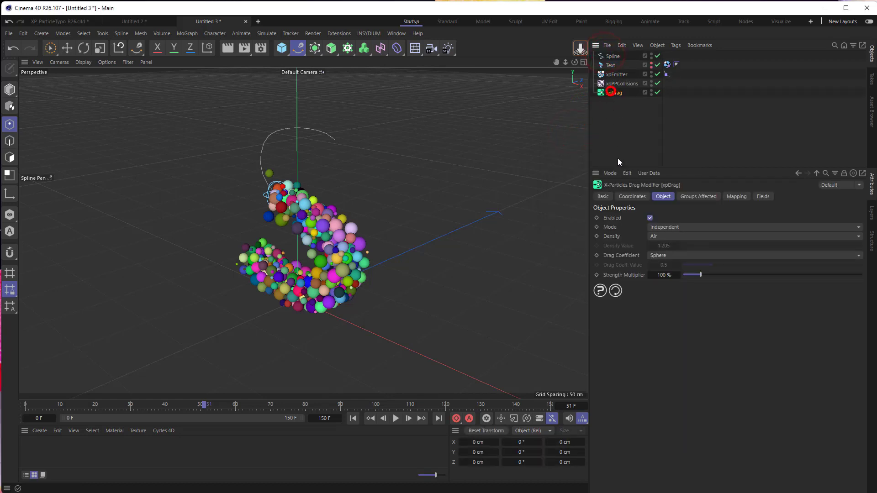
- Set the drag density to Mercury and replay the simulation from frame 0
left_click(645, 237)
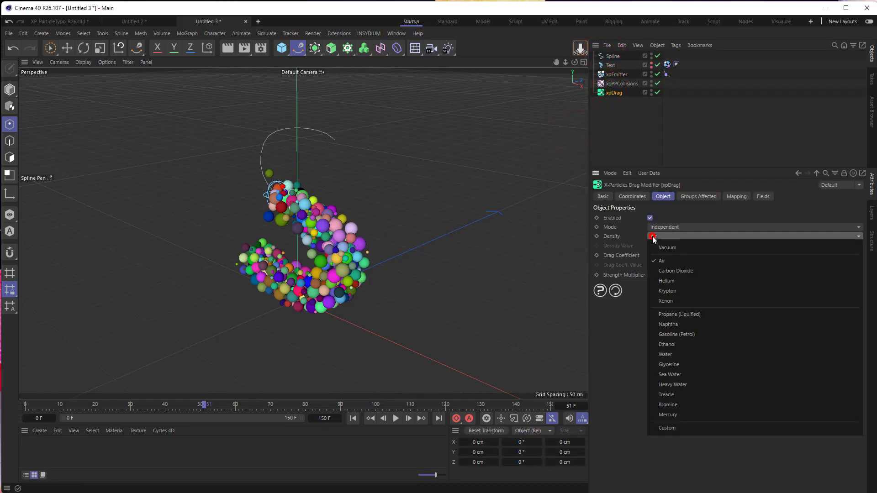
left_click(672, 414)
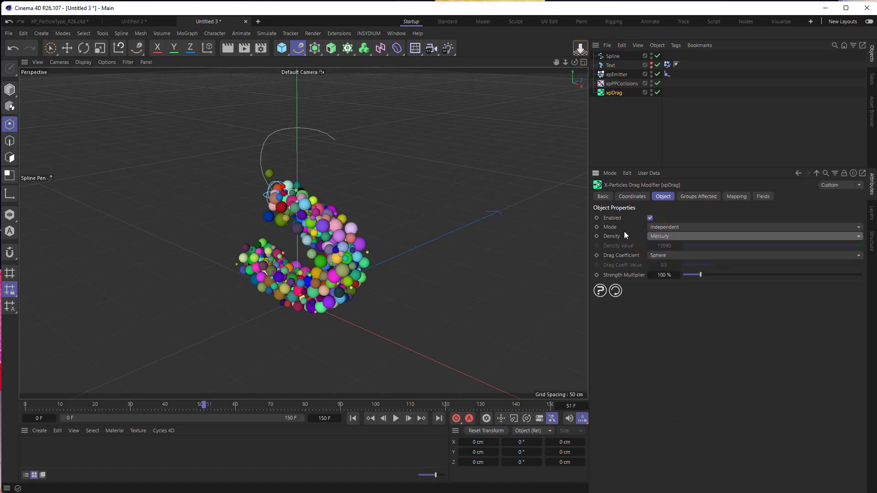
left_click(353, 419)
left_click(396, 419)
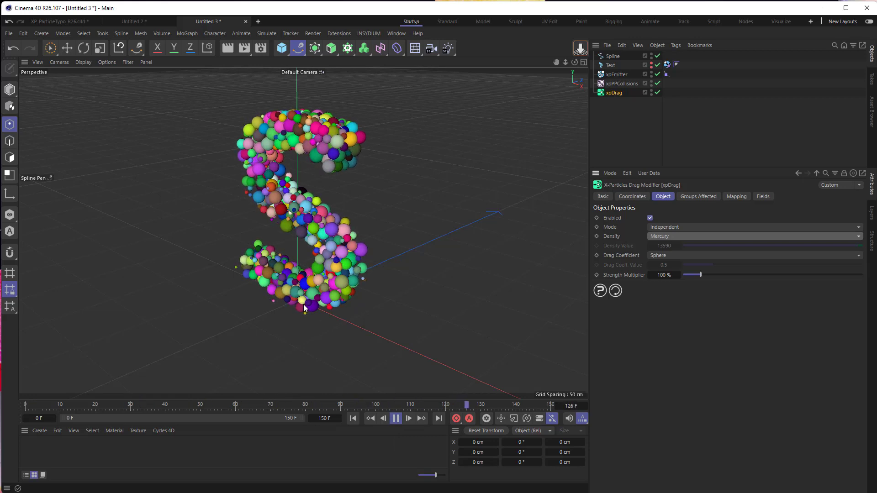
left_click(396, 419)
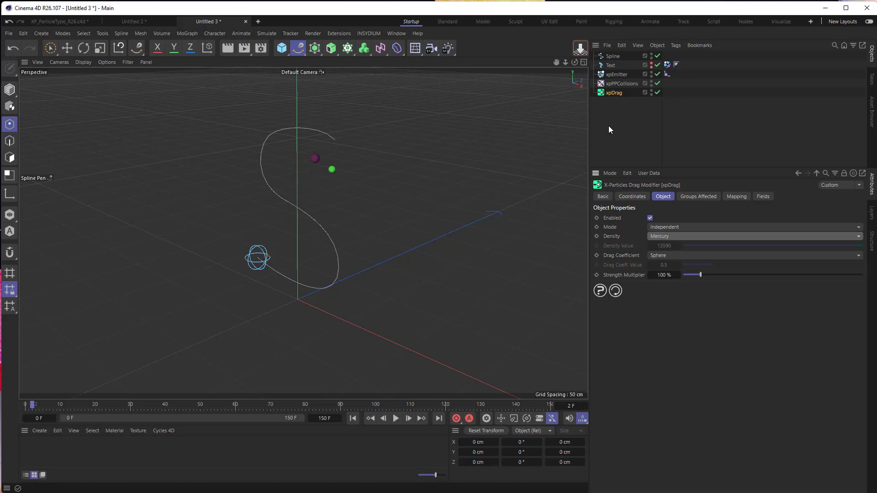
- Add an xpKill modifier via the Commander, keeping its Box shape
key("shift+c")
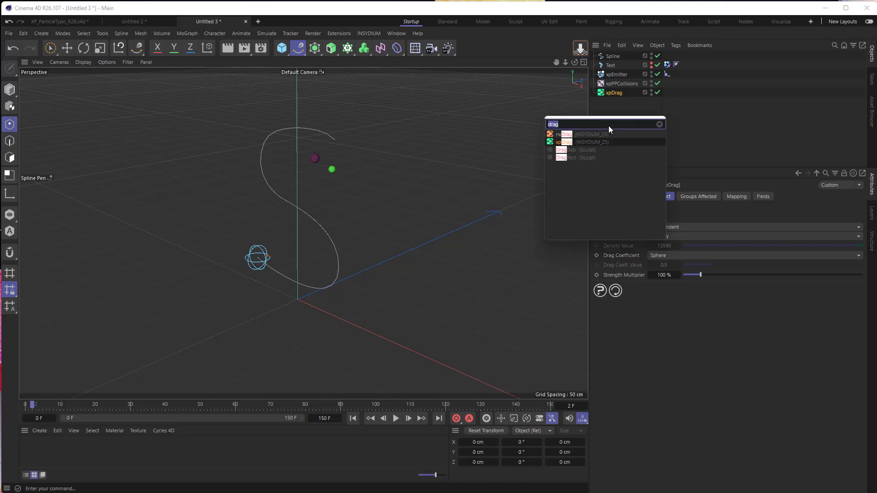
type("kill")
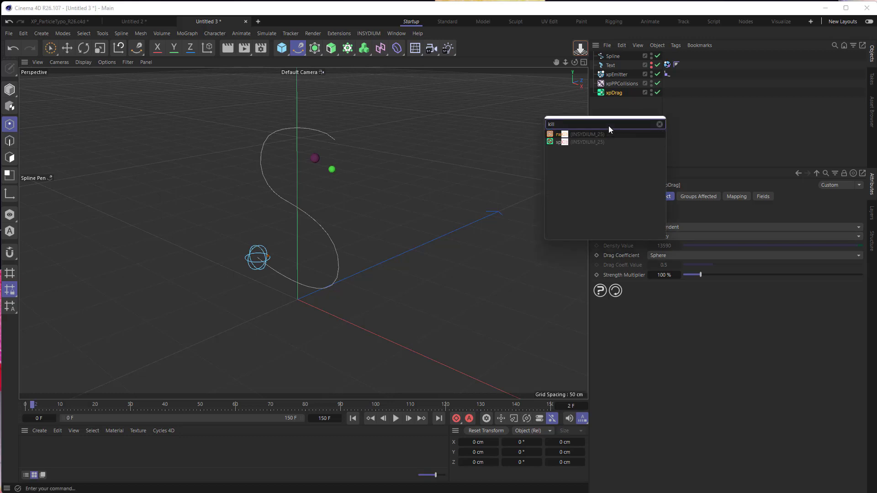
left_click(558, 142)
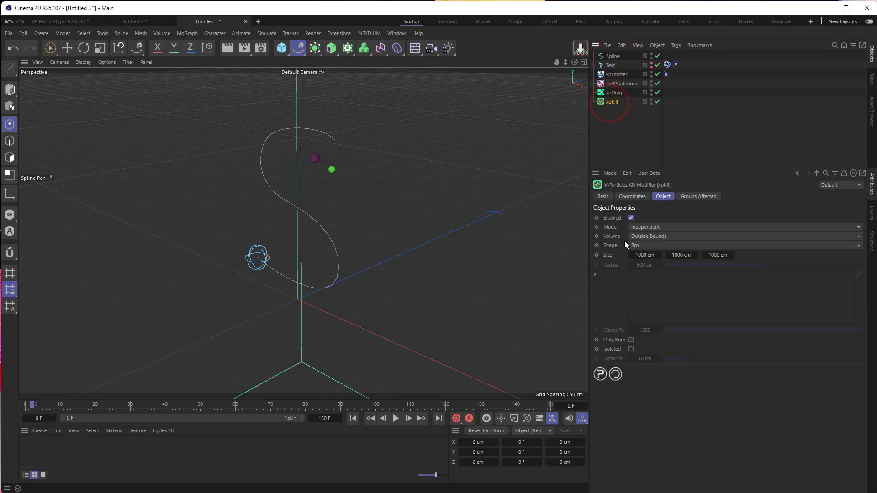
left_click(636, 246)
left_click(635, 246)
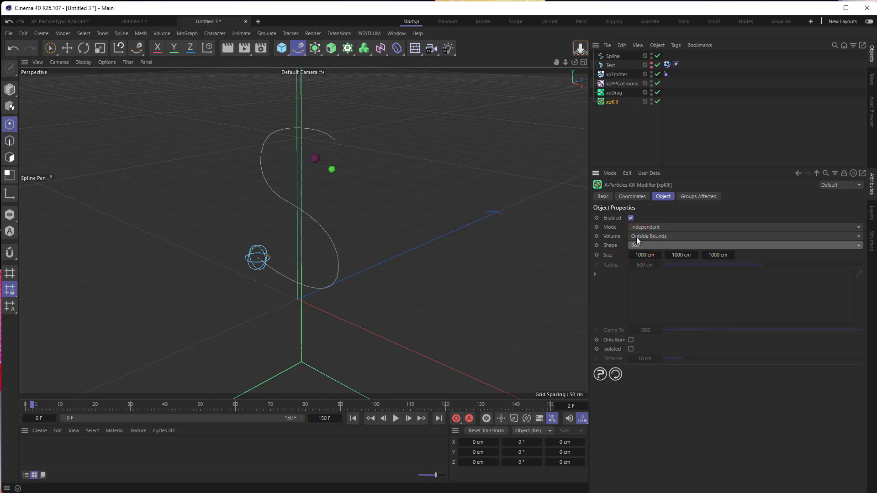
- Set the kill volume to Objects with the Text object, then replay the simulation
left_click(637, 237)
left_click(641, 259)
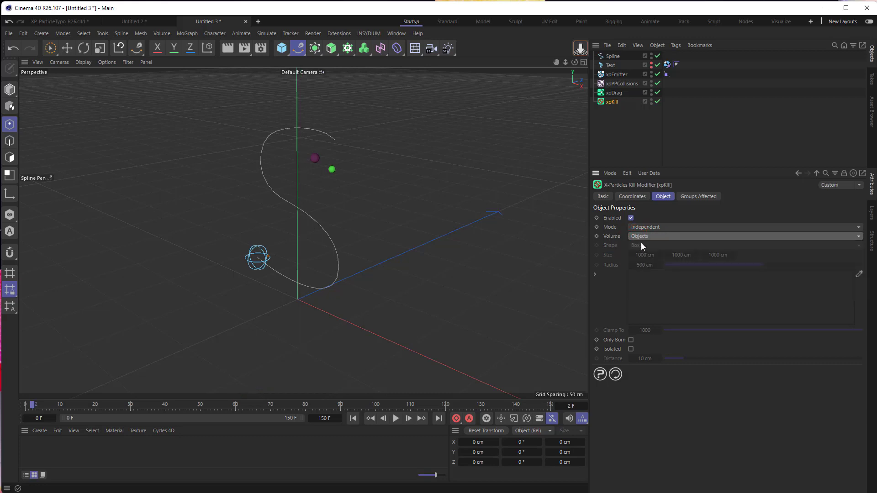
left_click_drag(609, 66, 638, 276)
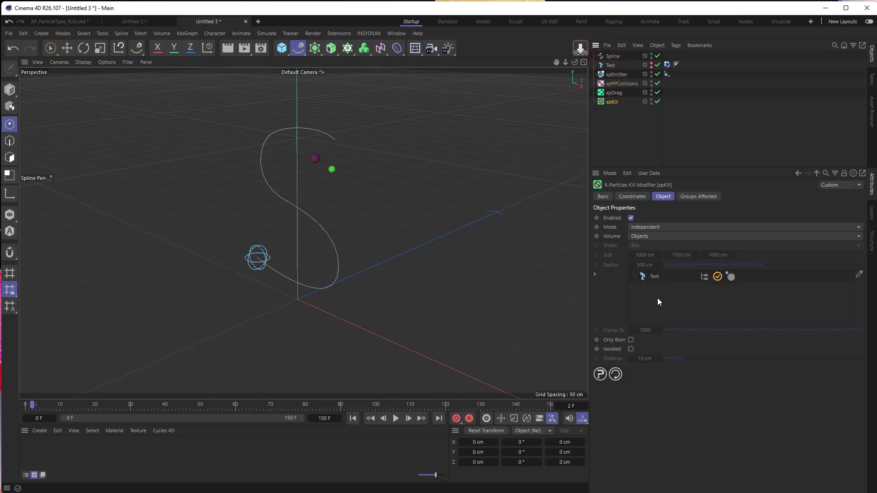
left_click(353, 418)
left_click(396, 419)
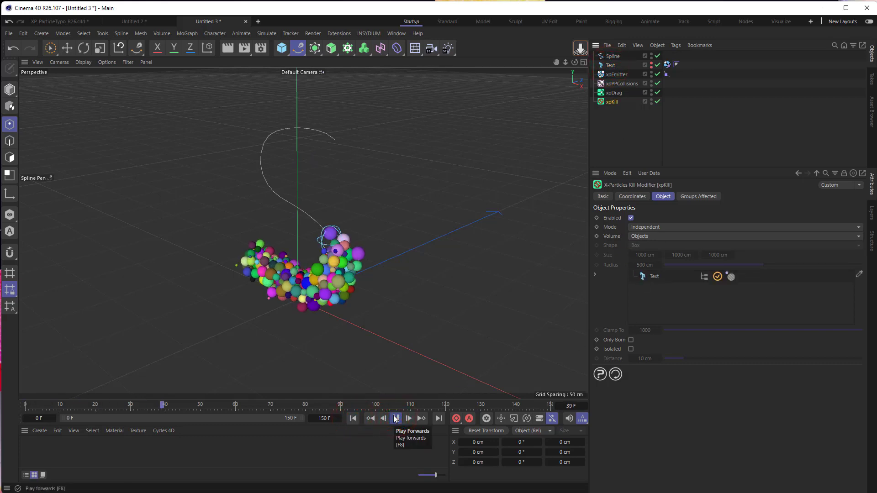
left_click(395, 418)
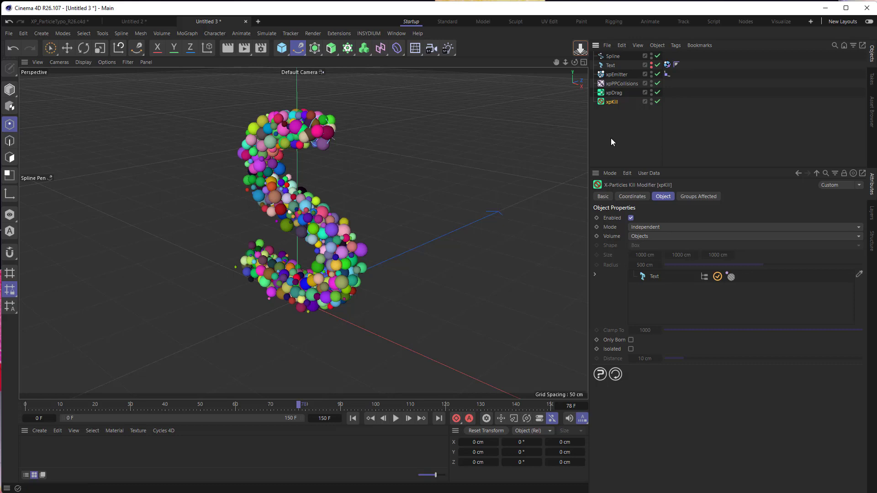
- Set X-Particles dynamics to 3 Subframe Steps and 6 Iterations in Project Settings
key("ctrl+d")
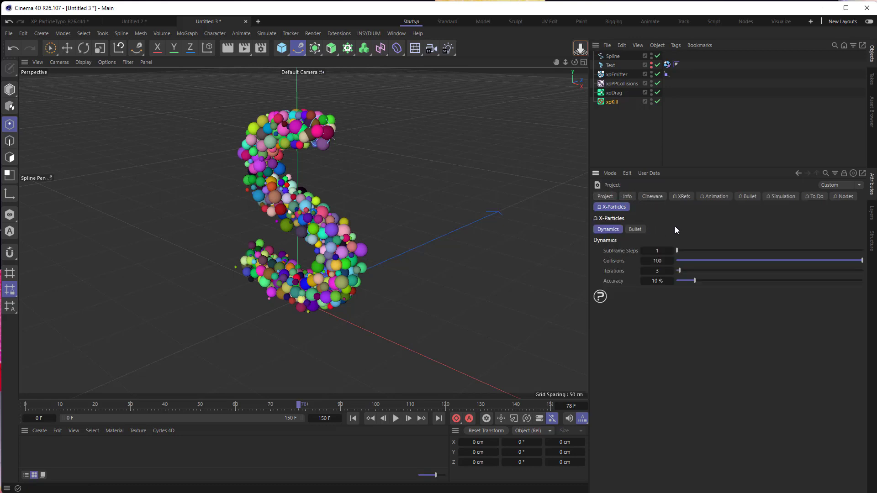
left_click(620, 208)
left_click(656, 251)
type("3")
key("Return")
left_click(656, 270)
left_click(652, 324)
- Replay the simulation from the start with the new dynamics settings
left_click(352, 418)
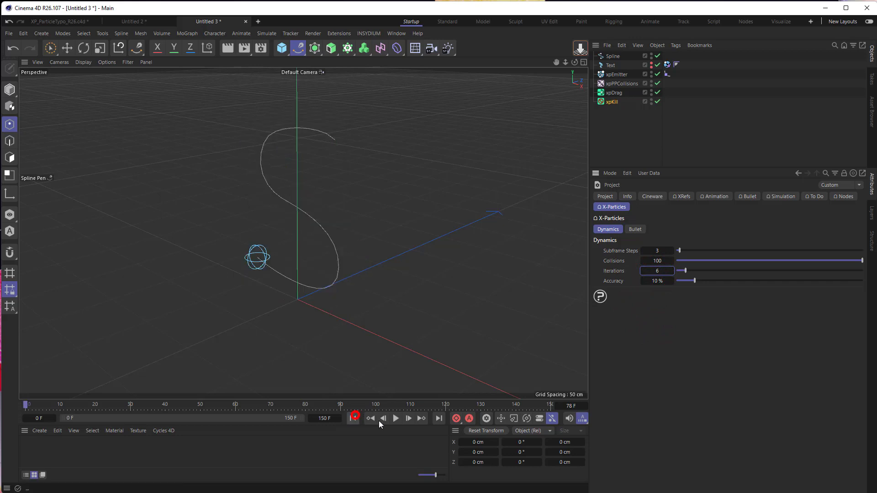
left_click(395, 418)
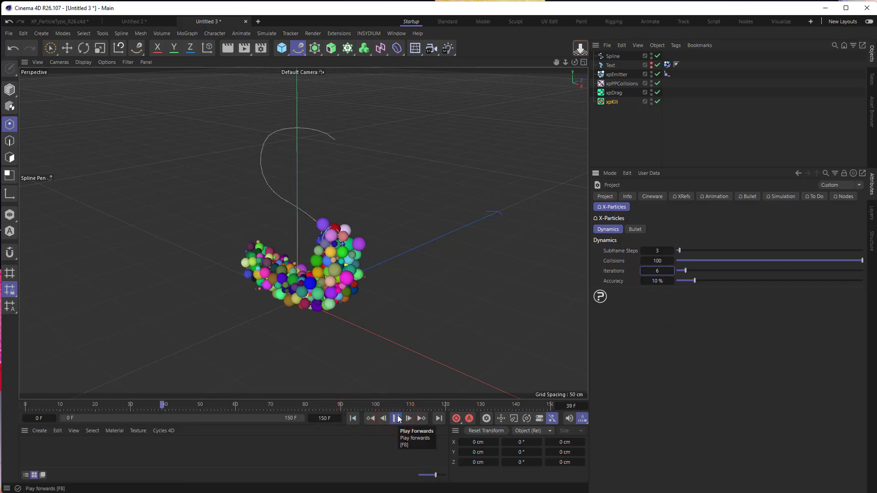
left_click(396, 419)
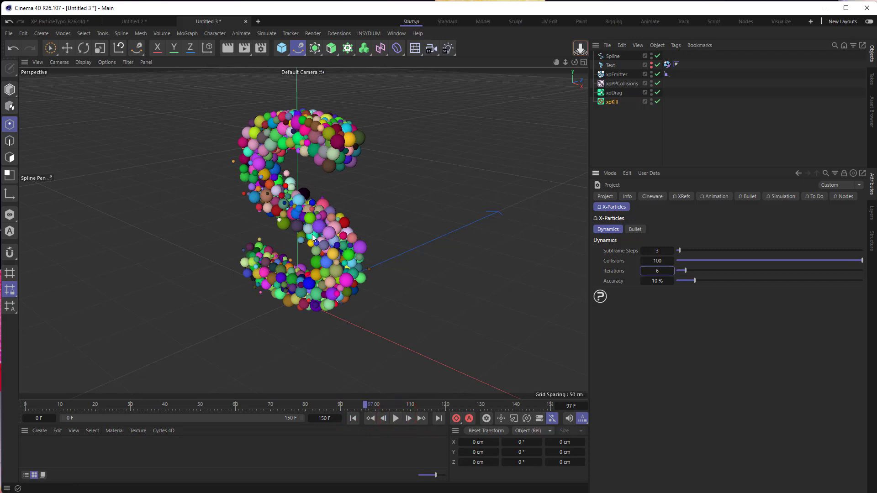
left_click(396, 418)
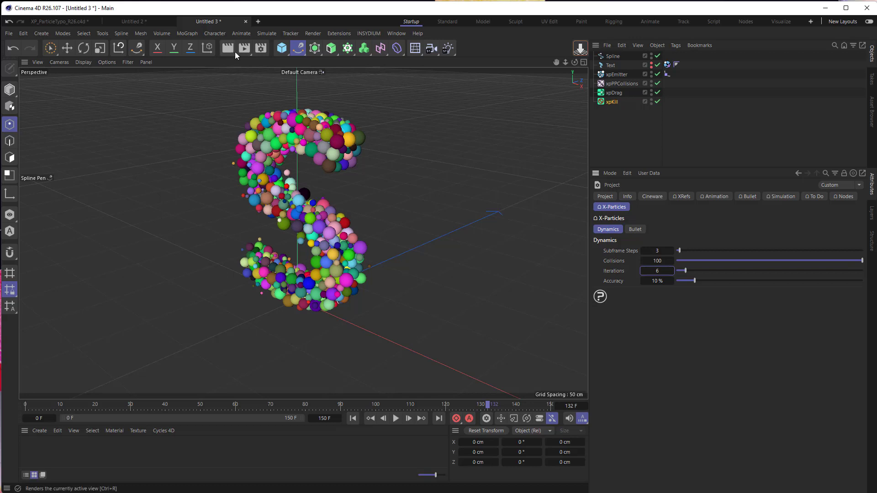
- Switch the renderer to Redshift and show its Advanced sampling settings
left_click(259, 49)
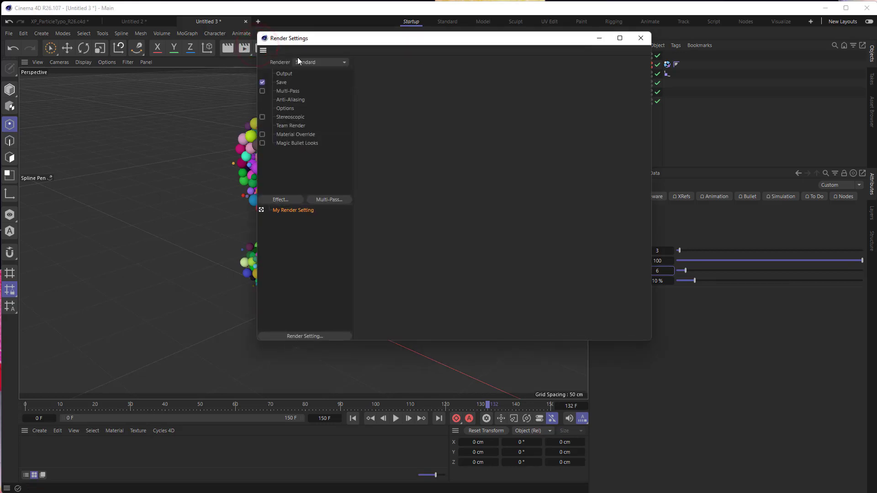
left_click(302, 61)
left_click(313, 73)
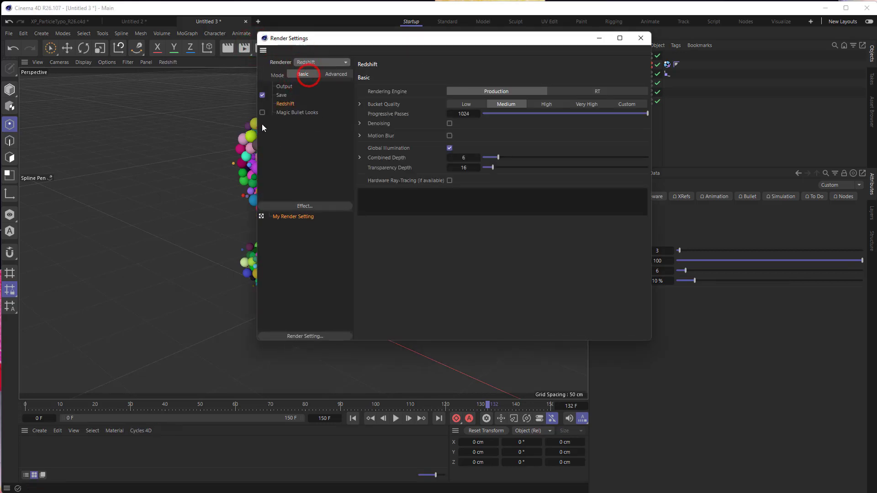
left_click(336, 74)
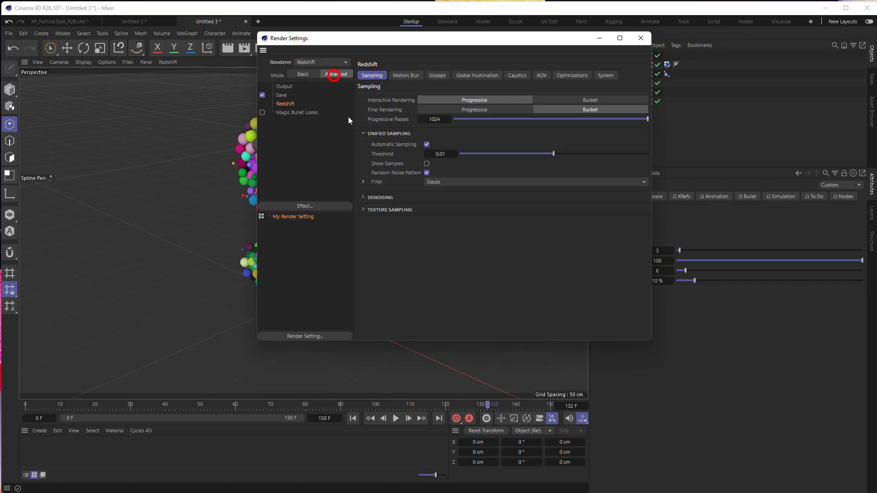
- Set the Redshift Threshold to 0.05 and Progressive Passes to 12, then close Render Settings
left_click(440, 154)
type("0.05")
key("Return")
left_click(436, 119)
type("1")
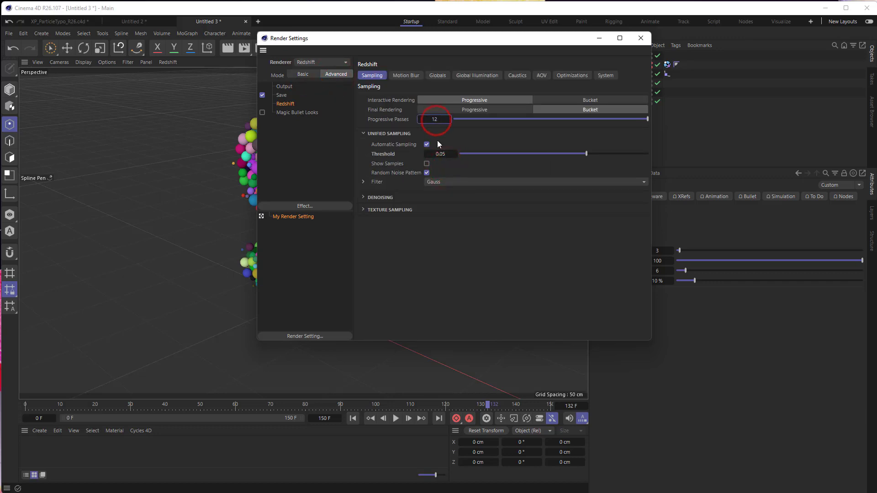
left_click(438, 140)
left_click(640, 38)
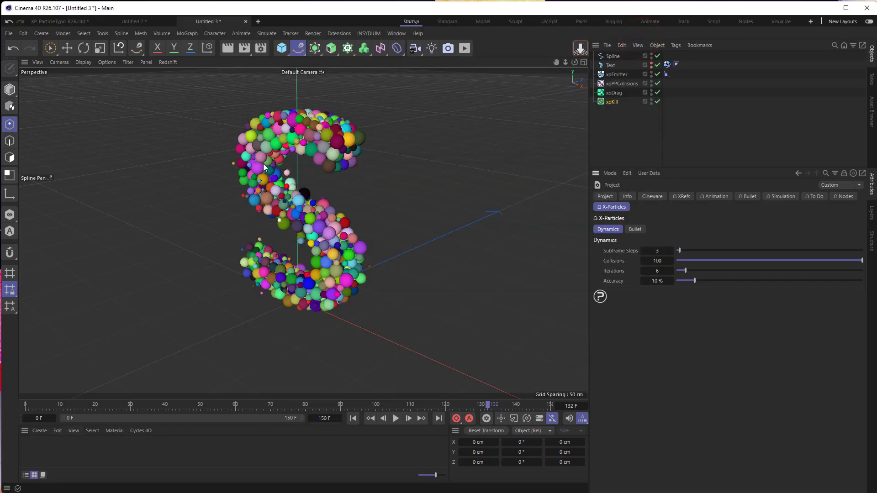
left_click(613, 74)
- Add a Redshift Object tag to xpEmitter with Particles Mode set to Sphere Instances
right_click(613, 75)
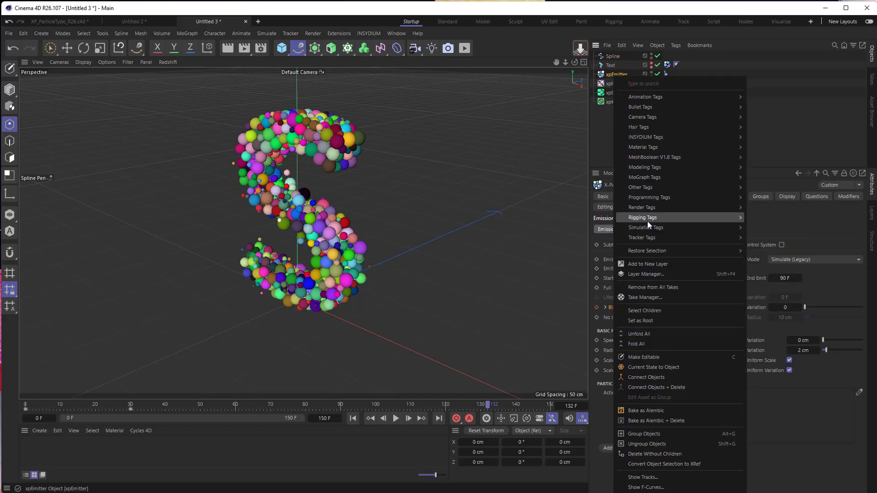
mouse_move(647, 211)
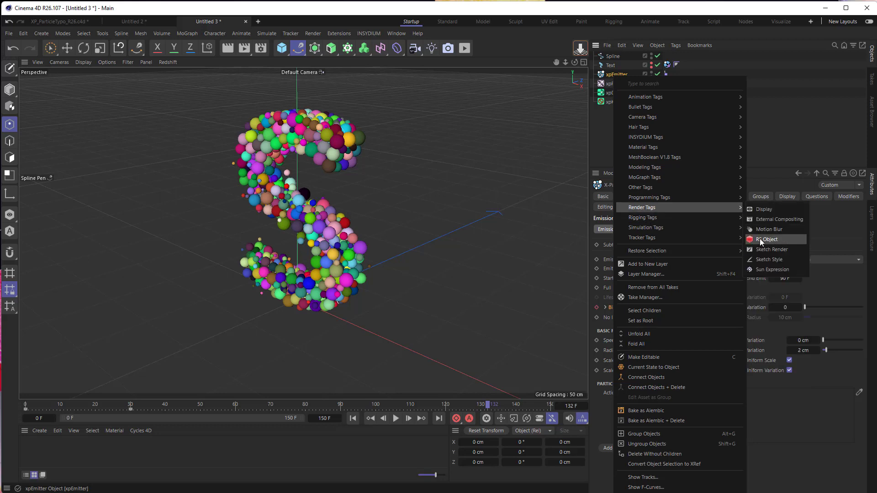
left_click(760, 240)
left_click(650, 217)
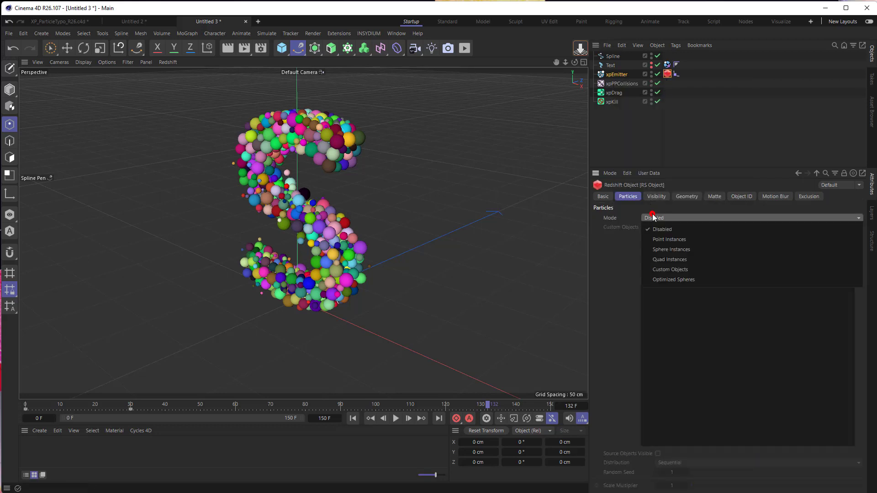
left_click(658, 250)
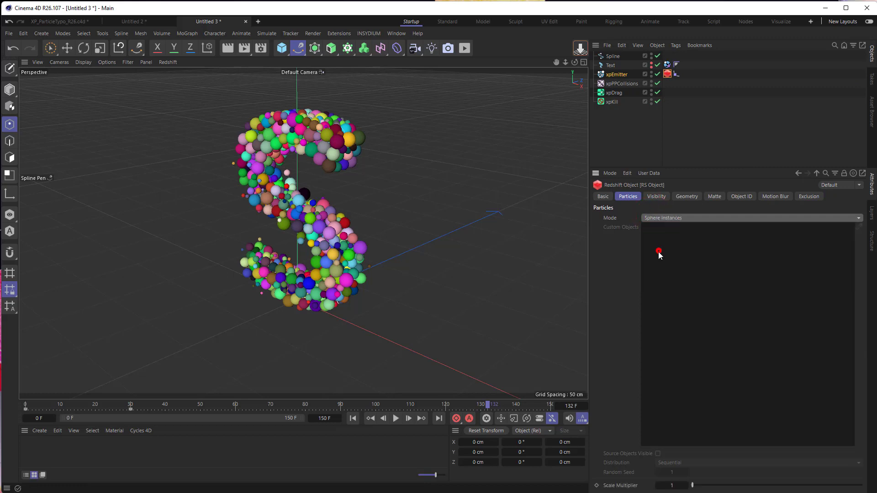
- Render the particle S in the Redshift RenderView as a test
left_click(465, 47)
left_click(517, 46)
left_click_drag(524, 53, 279, 36)
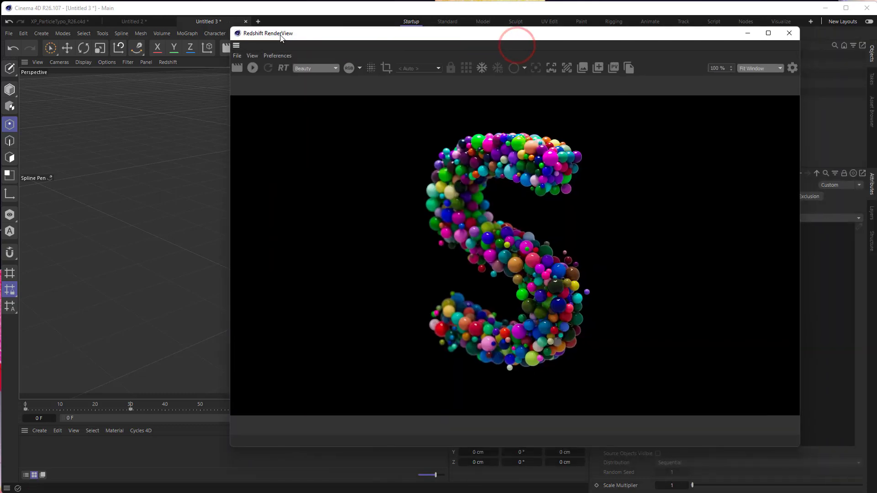
left_click(252, 68)
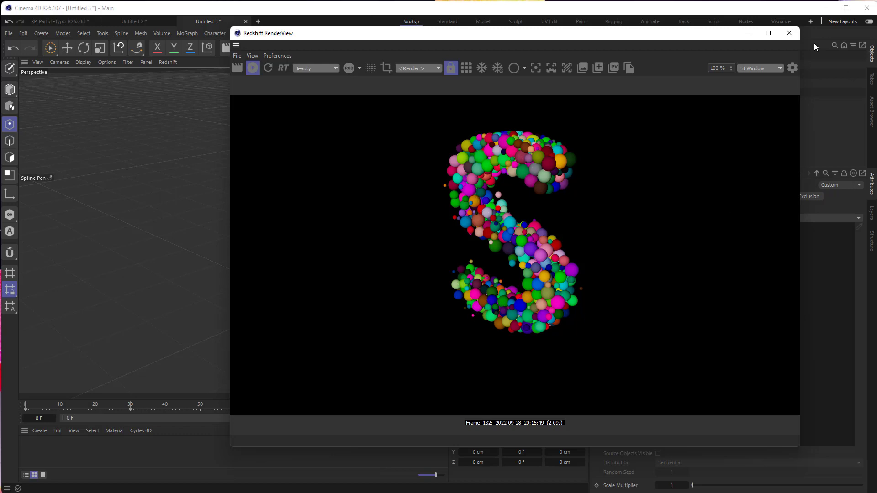
left_click(789, 34)
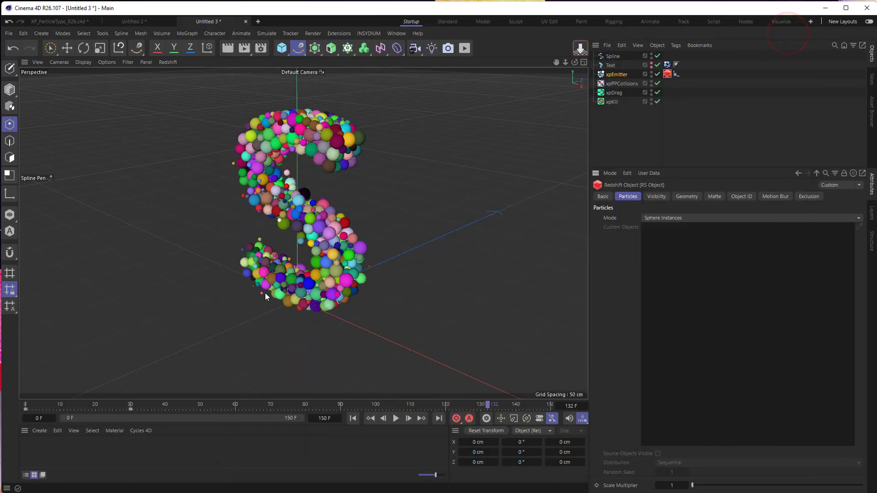
- Apply a new RS Material to xpEmitter and render the grey-sphere S in RenderView
double_click(58, 451)
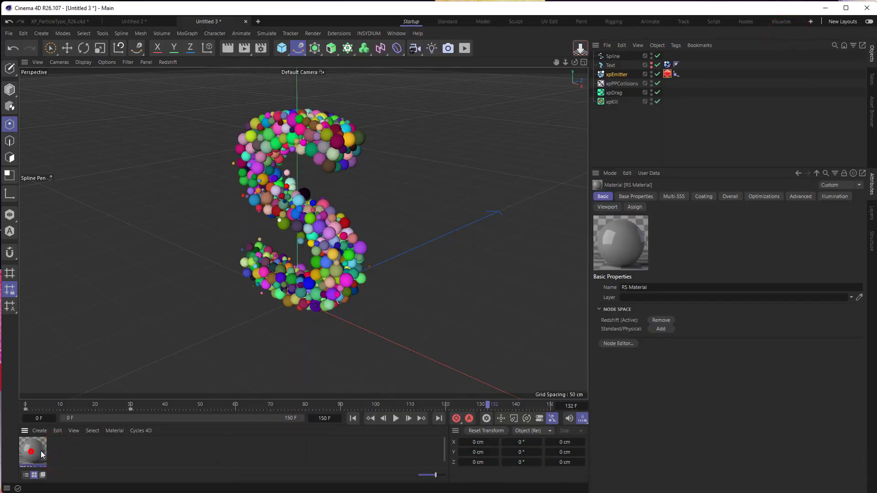
left_click_drag(32, 452, 621, 77)
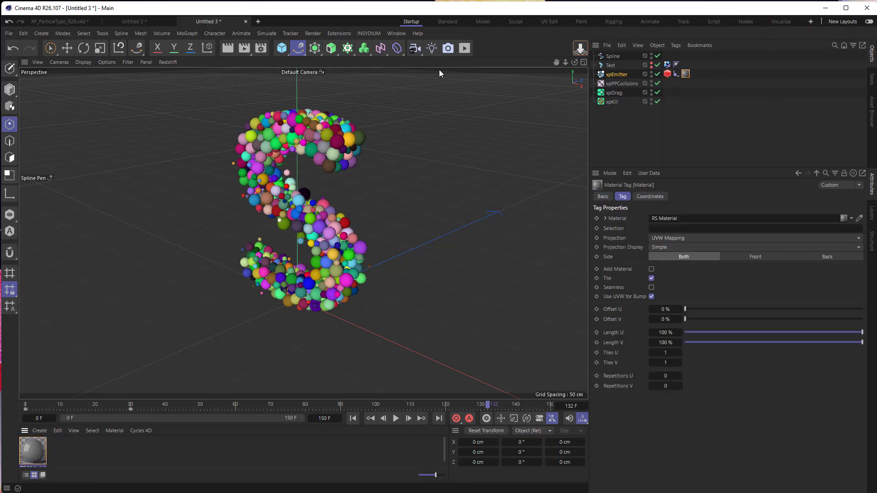
left_click(464, 48)
left_click_drag(570, 42, 137, 45)
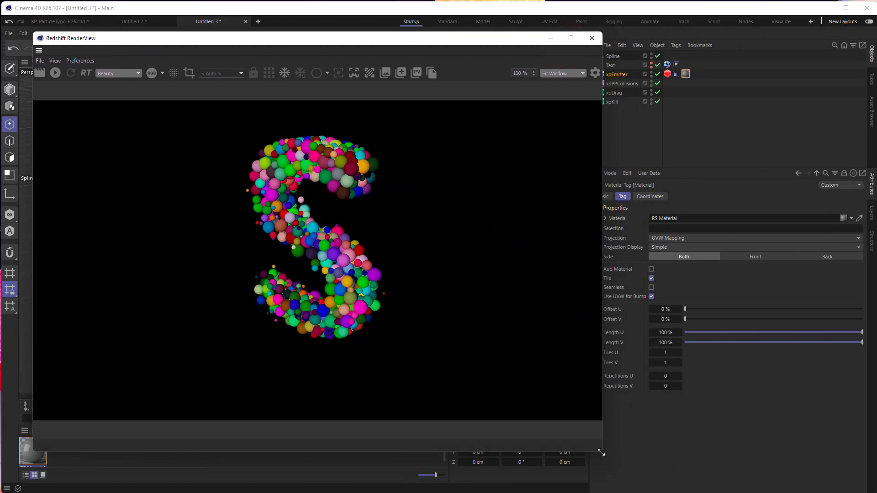
left_click_drag(600, 451, 382, 348)
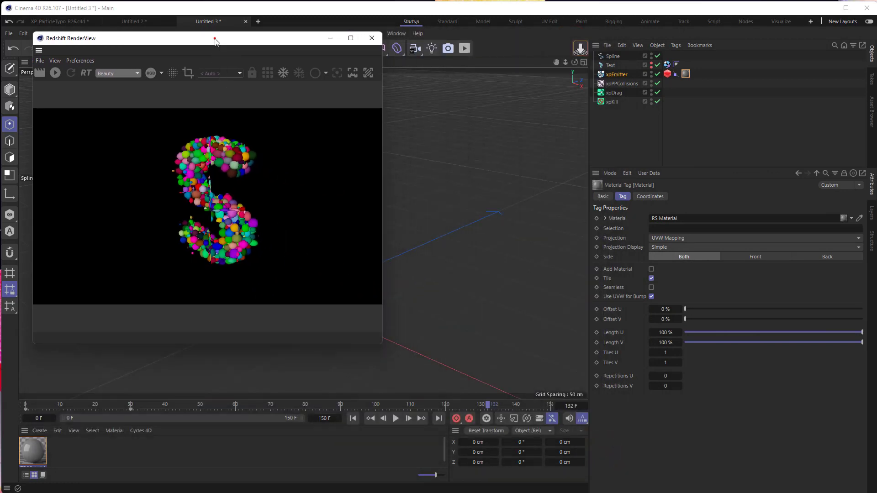
left_click_drag(214, 39, 222, 72)
left_click(63, 105)
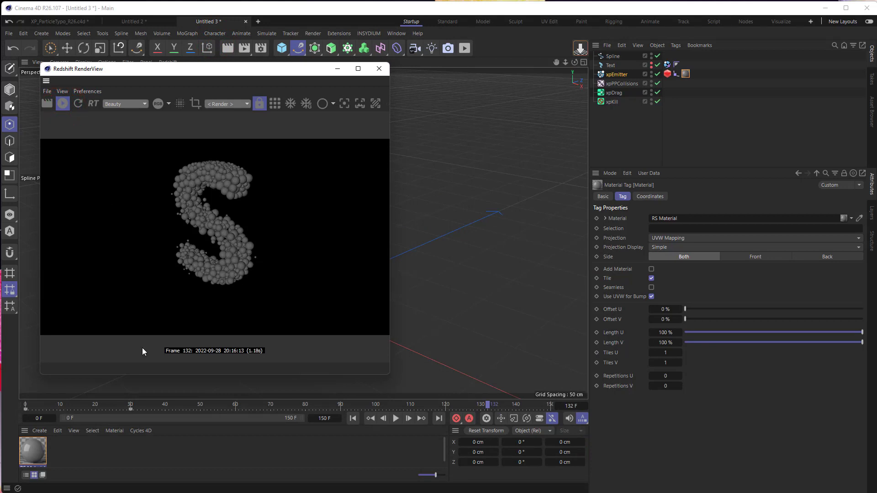
double_click(685, 74)
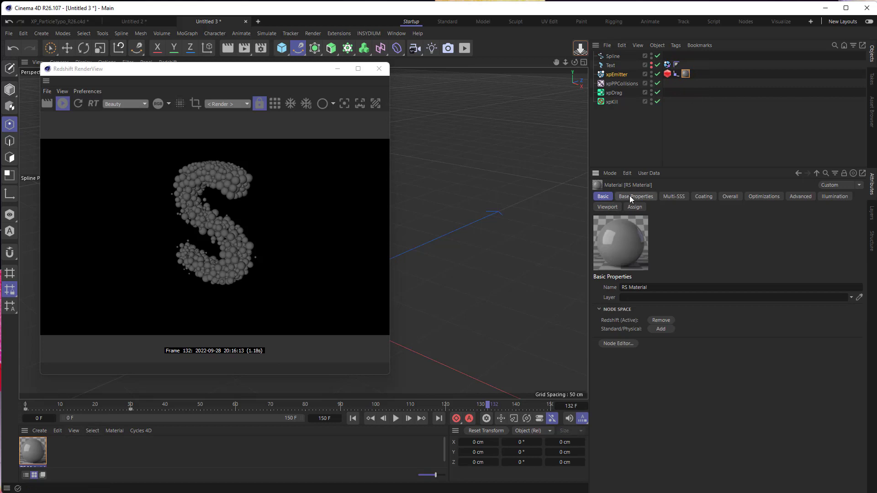
- In the RS Material's node graph, wire a Color User Data node into diffuse Color
left_click(619, 344)
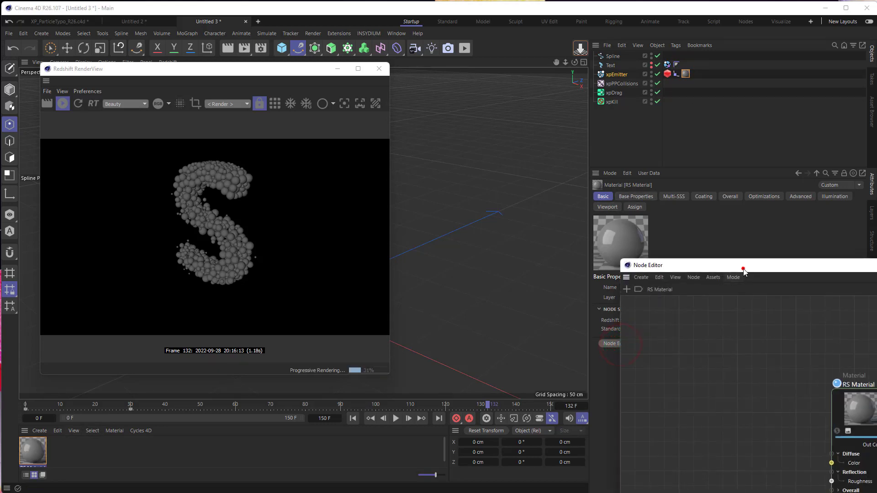
left_click_drag(744, 265, 432, 77)
left_click_drag(307, 196, 468, 197)
left_click_drag(649, 80, 575, 95)
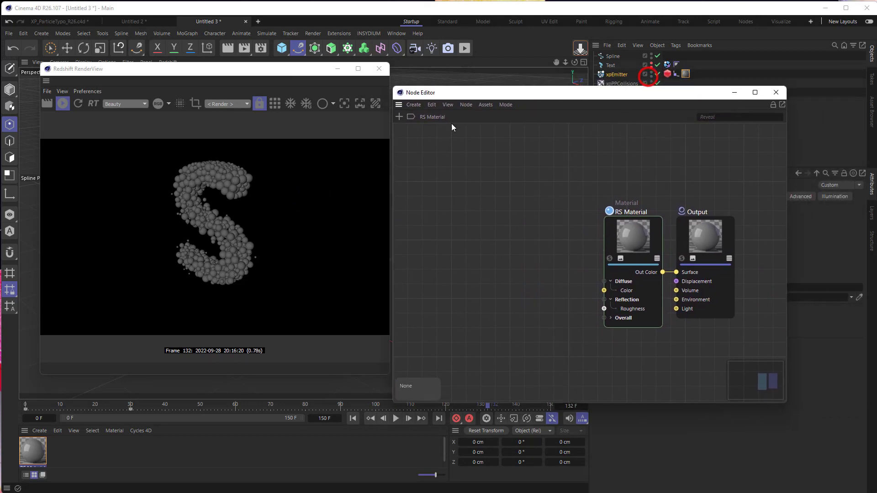
left_click(399, 117)
left_click(419, 141)
type("use")
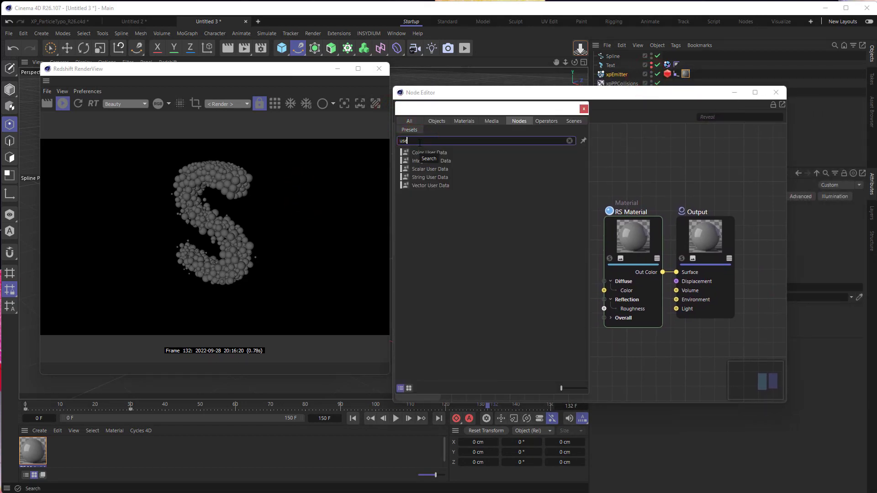
double_click(424, 152)
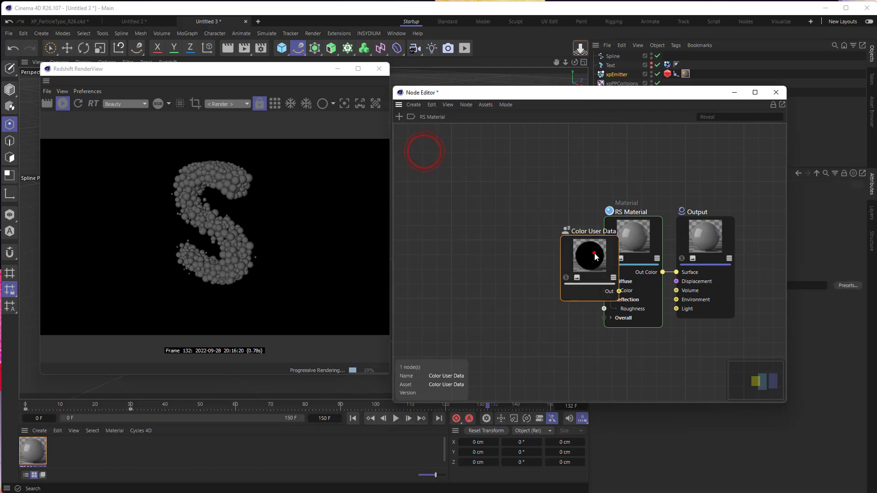
left_click_drag(595, 258, 514, 207)
mouse_move(538, 241)
left_mouse_down()
mouse_move(594, 294)
mouse_move(612, 291)
left_mouse_up()
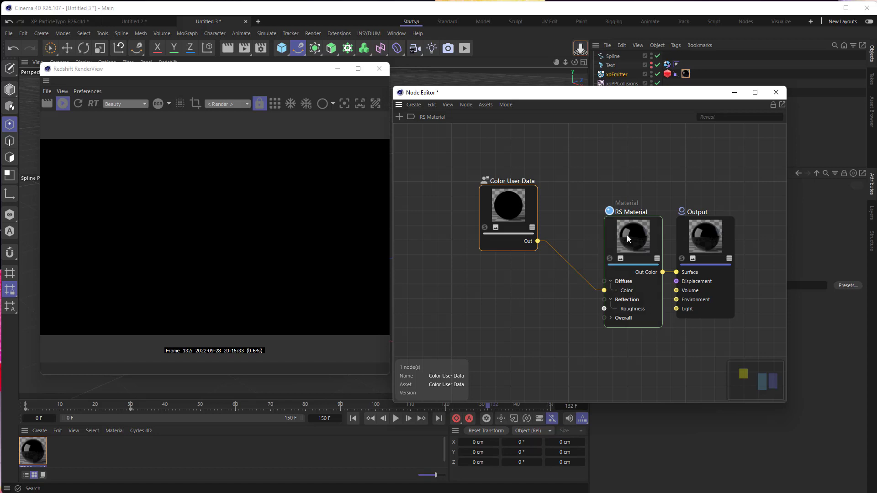
left_click_drag(627, 235, 599, 216)
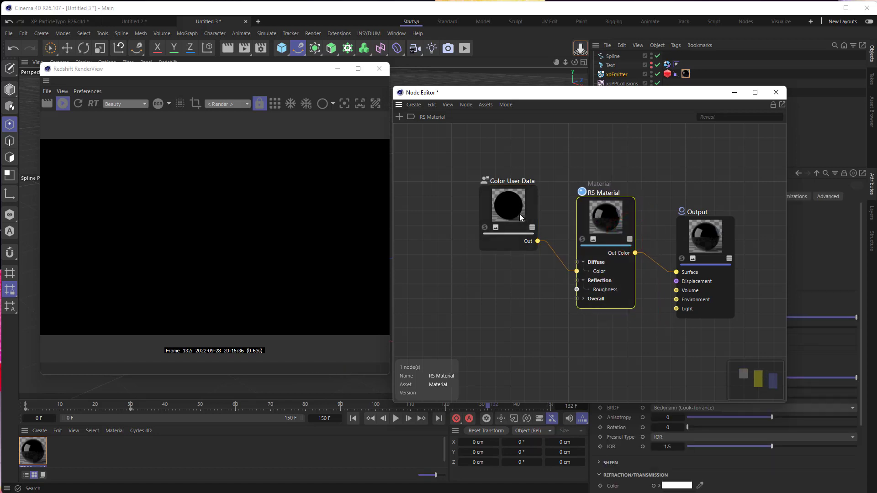
- Set the Color User Data node's Attribute name to the RSPColor particle preset
left_click(506, 215)
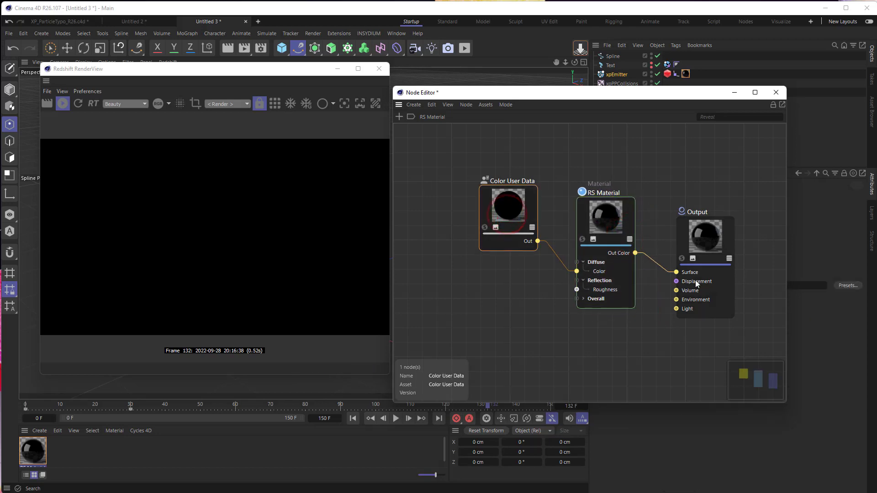
left_click(516, 214)
left_click_drag(786, 403, 644, 370)
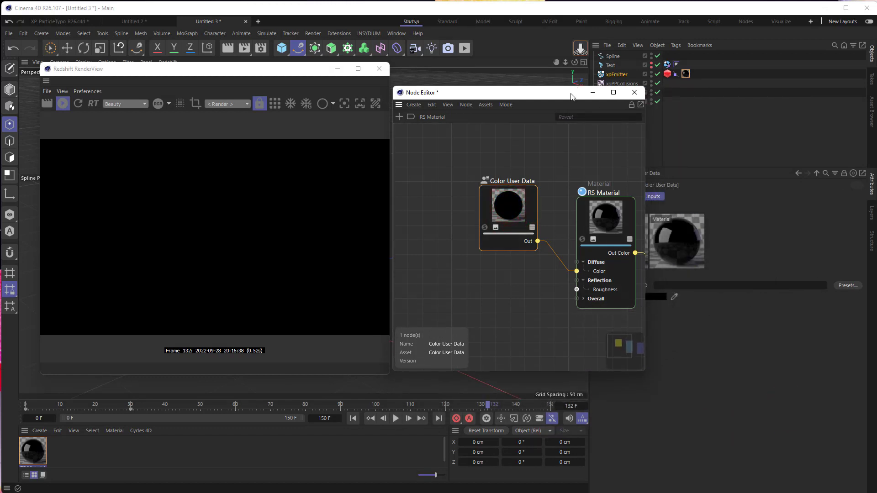
left_click_drag(571, 93, 492, 115)
left_click(845, 285)
left_click(875, 312)
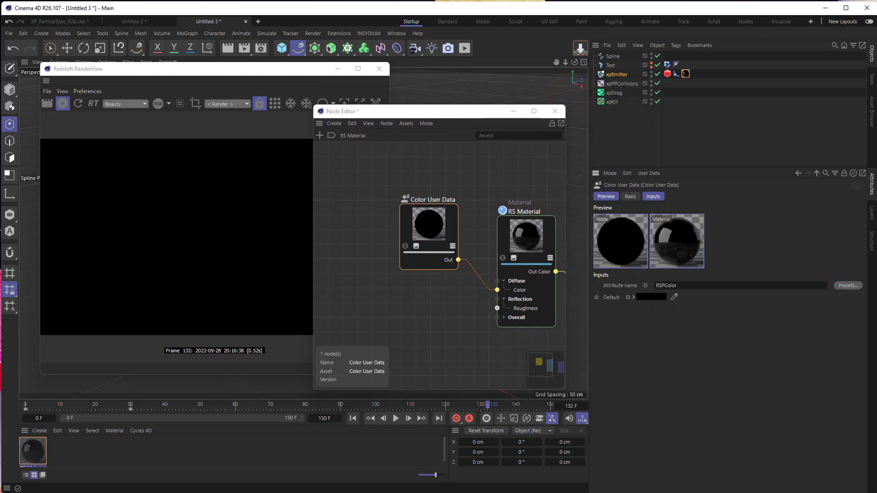
left_click_drag(413, 116, 499, 102)
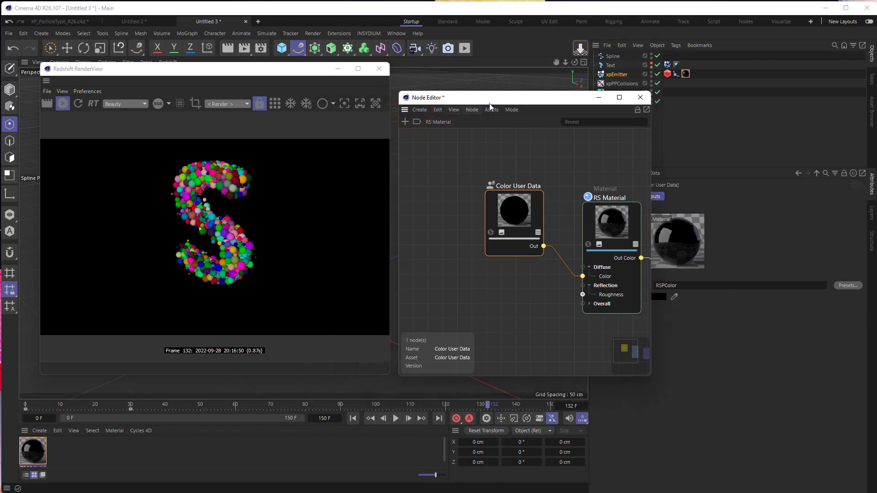
left_click(492, 101)
- Close the Node Editor and add a Redshift Area Light to the scene
left_click(640, 98)
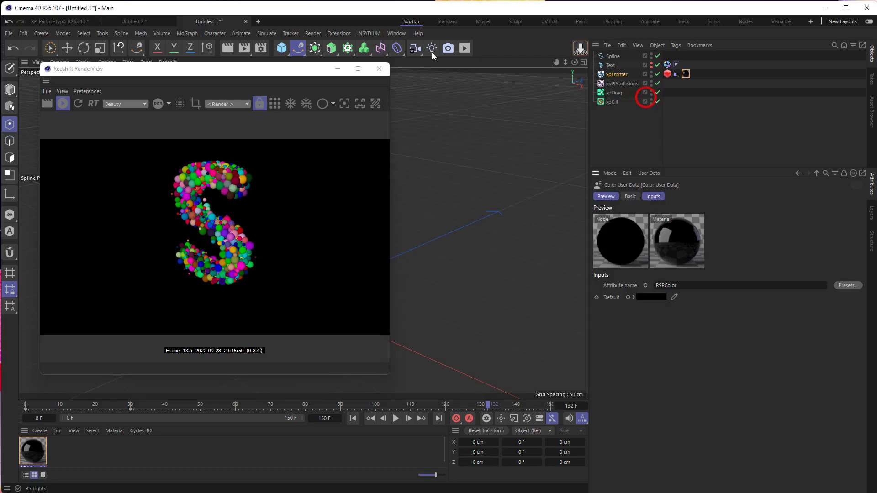
mouse_move(470, 52)
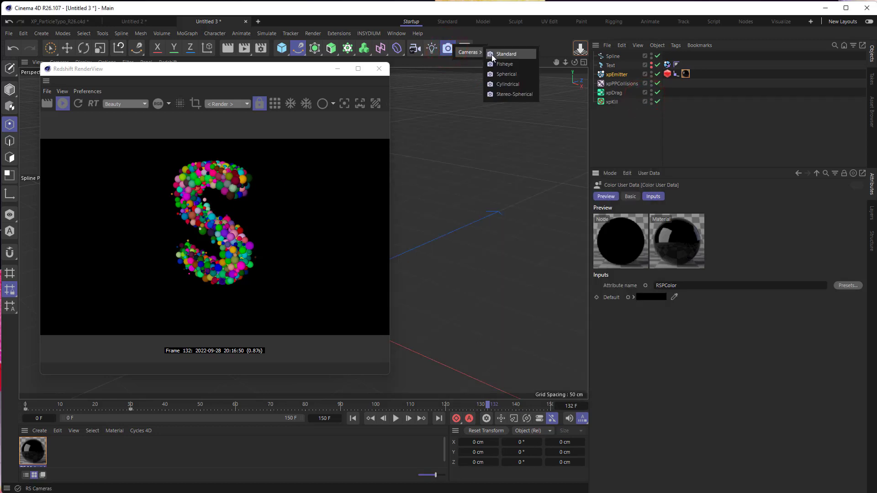
left_click(431, 48)
left_click(485, 84)
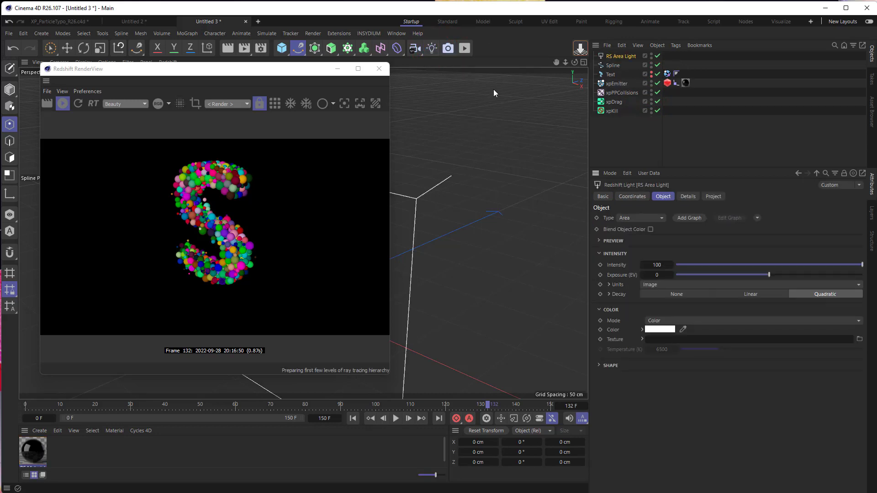
- Place the area light 500 cm above the S with a -90° pitch
left_click(635, 195)
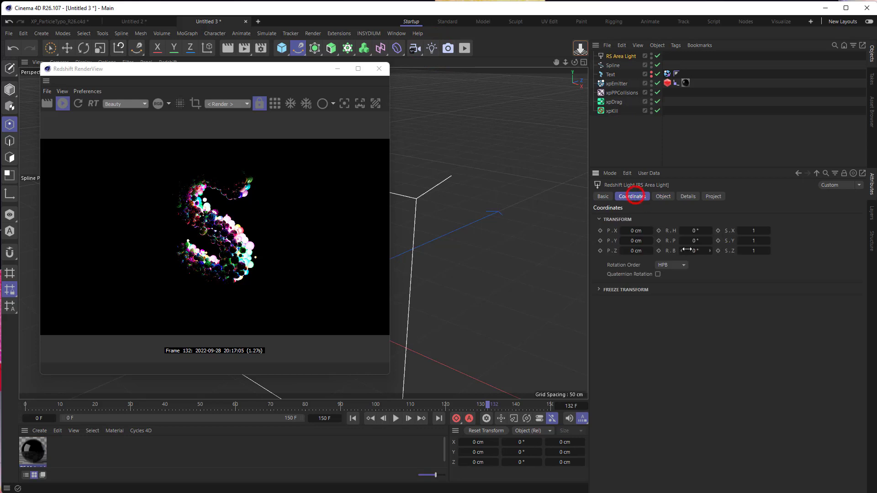
left_click(695, 240)
type("0")
key("Return")
left_click(638, 240)
type("500")
key("Return")
- Set the area light's intensity to 50
left_click(660, 337)
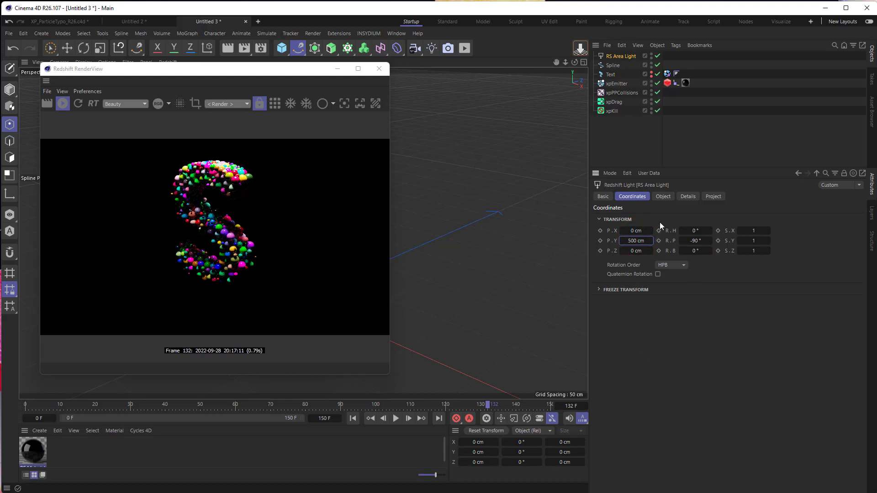
left_click(662, 196)
left_click(652, 265)
type("50")
key("Return")
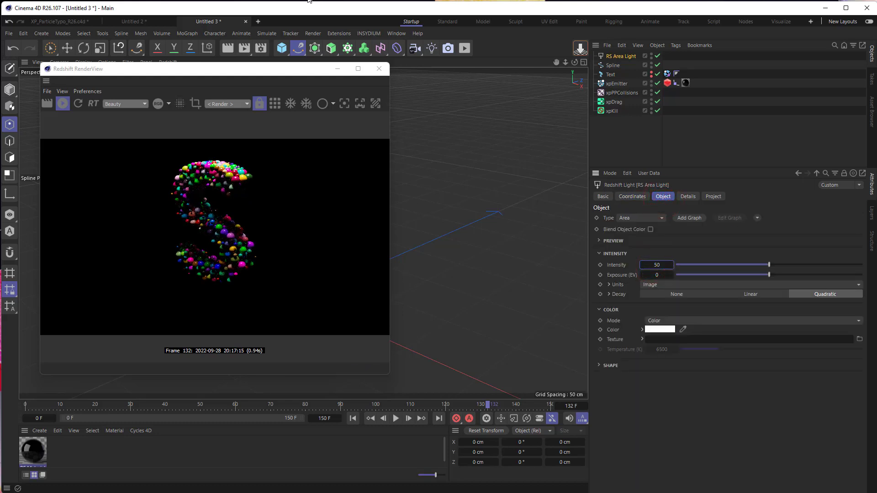
- Add a Redshift Dome Light and expand its General settings
left_click(431, 48)
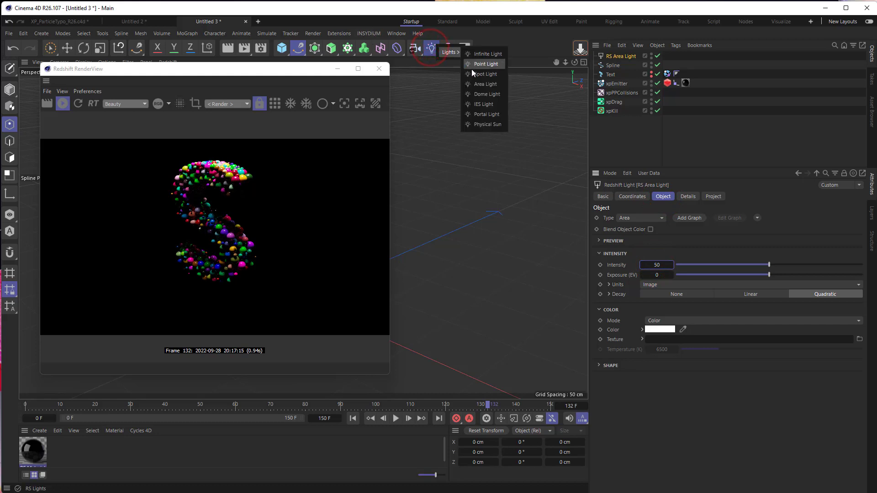
left_click(484, 95)
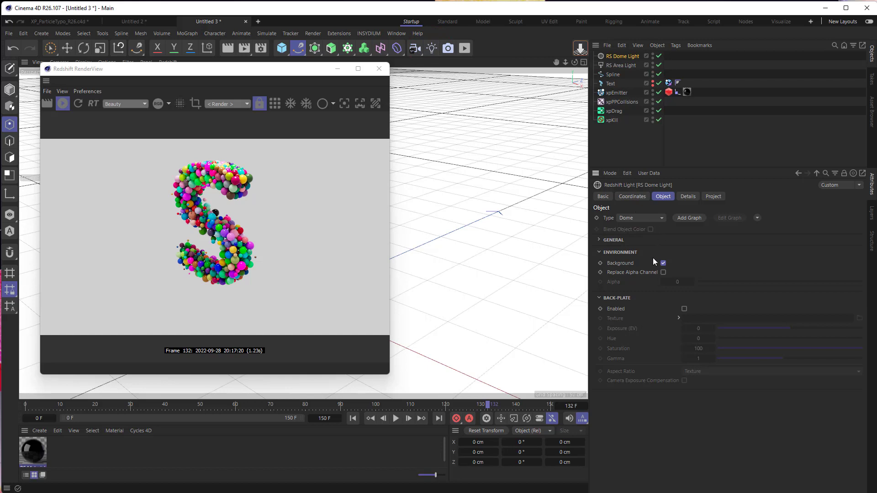
left_click(687, 197)
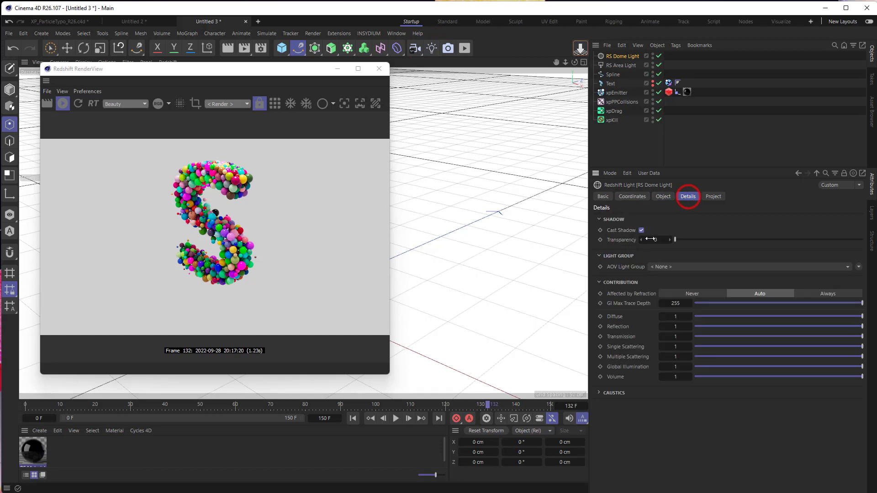
left_click(662, 196)
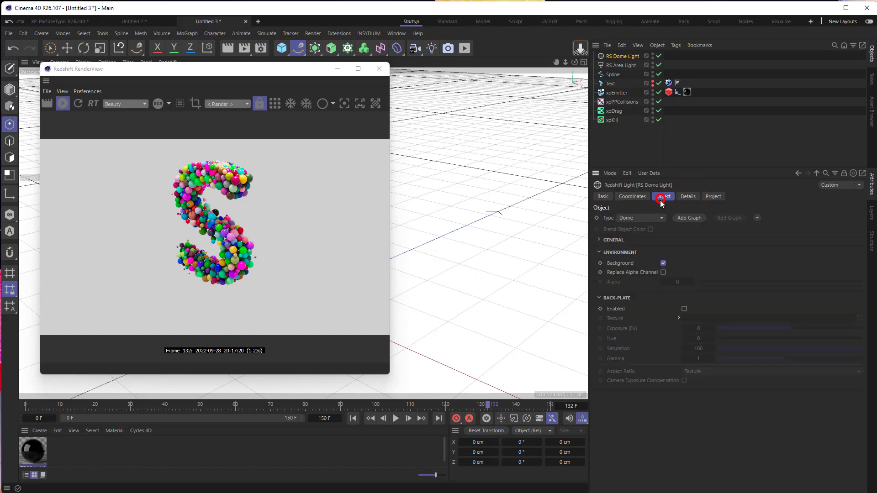
left_click(599, 238)
- Set the dome light intensity to 0.5 and turn off its environment background
double_click(657, 251)
type("0.5")
key("Return")
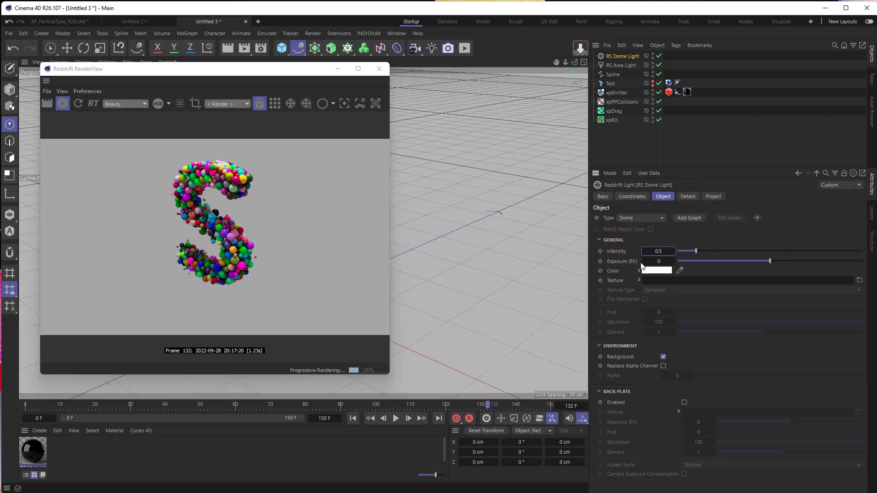
left_click(663, 356)
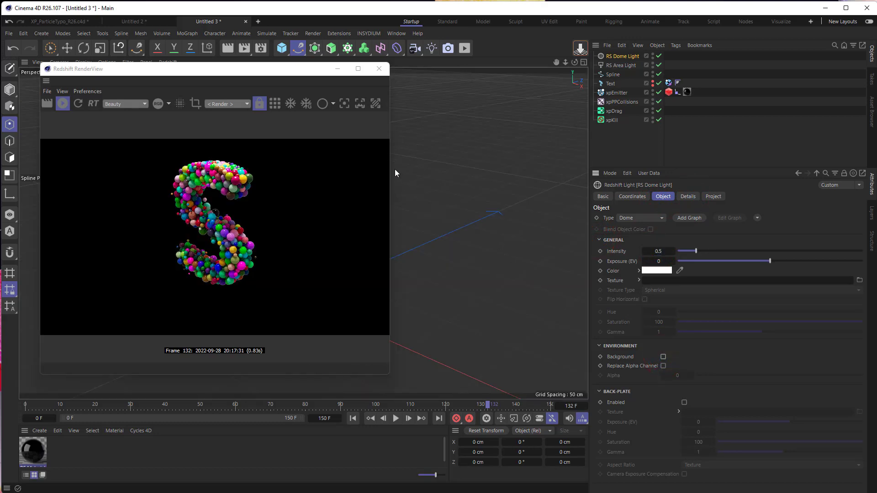
left_click_drag(566, 62, 492, 258)
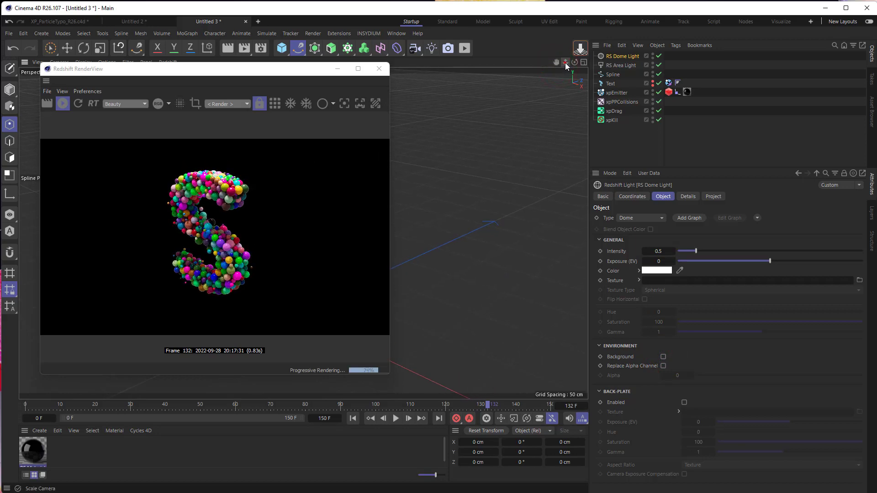
left_click_drag(555, 62, 471, 267)
- Add a Standard Redshift camera and make it the active view camera
left_click(448, 48)
left_click(504, 54)
left_click(659, 56)
- Override and enable the camera's bloom, lowering the threshold to 3.04
left_click(668, 56)
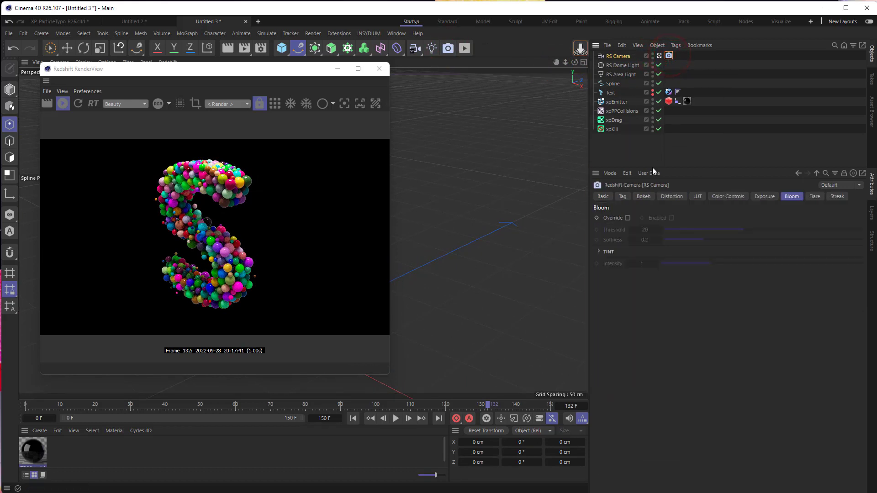
left_click(627, 218)
left_click(671, 218)
left_click_drag(717, 228, 676, 231)
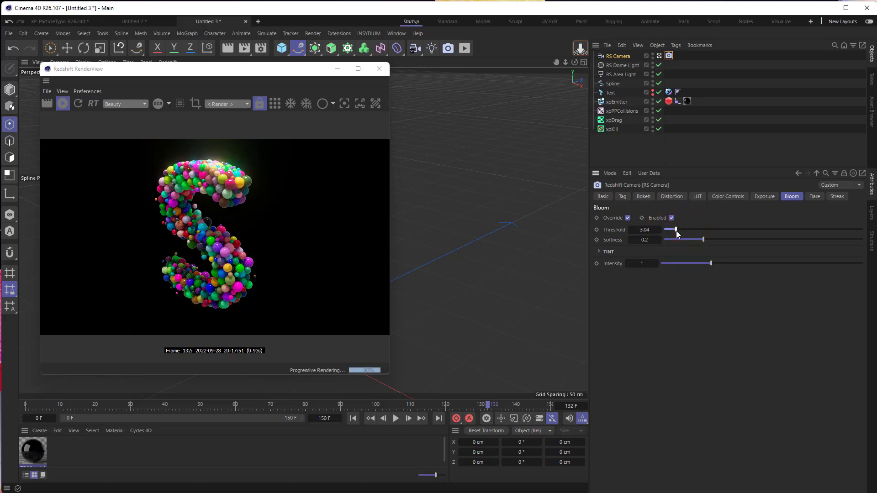